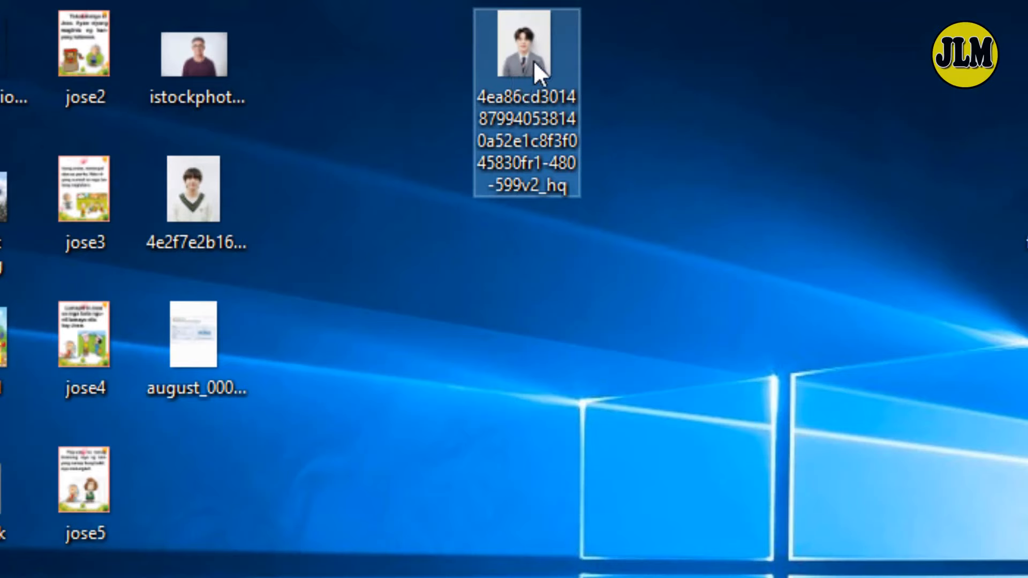
Step: Open the desktop JPG portrait of the man in the grey suit with Adobe Photoshop CS5
mouse_move(531, 59)
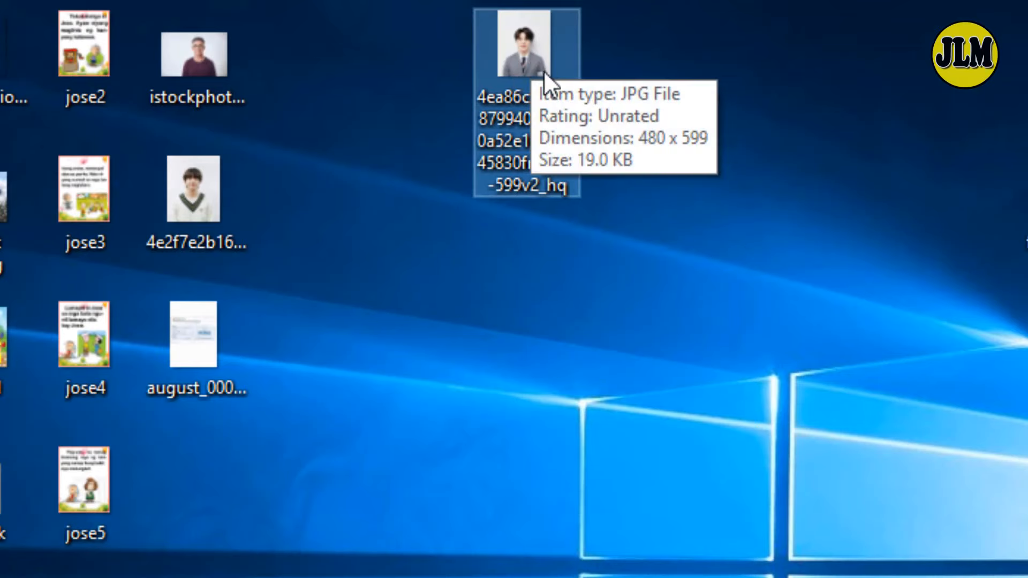
right_click(519, 47)
mouse_move(599, 479)
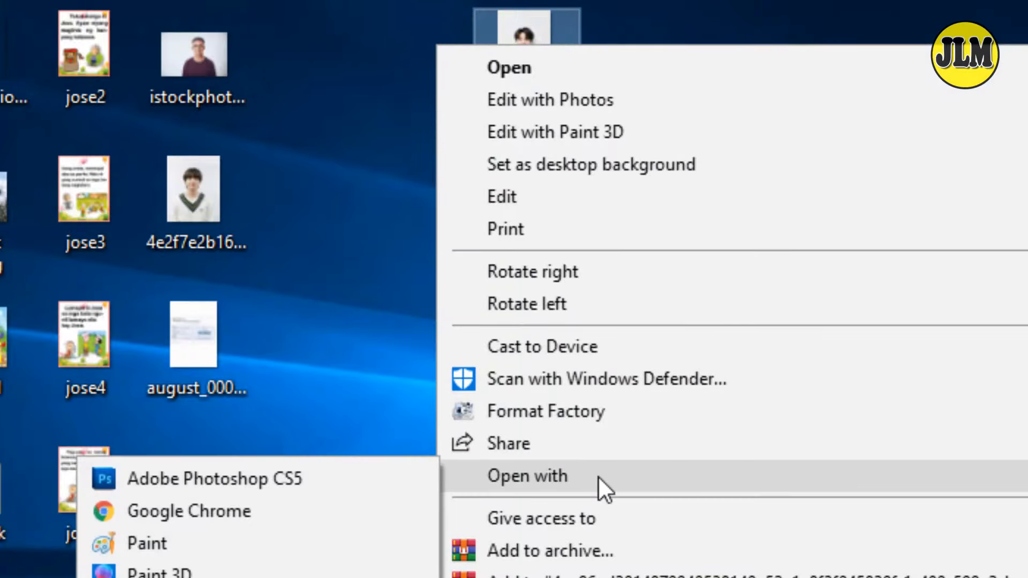
left_click(221, 479)
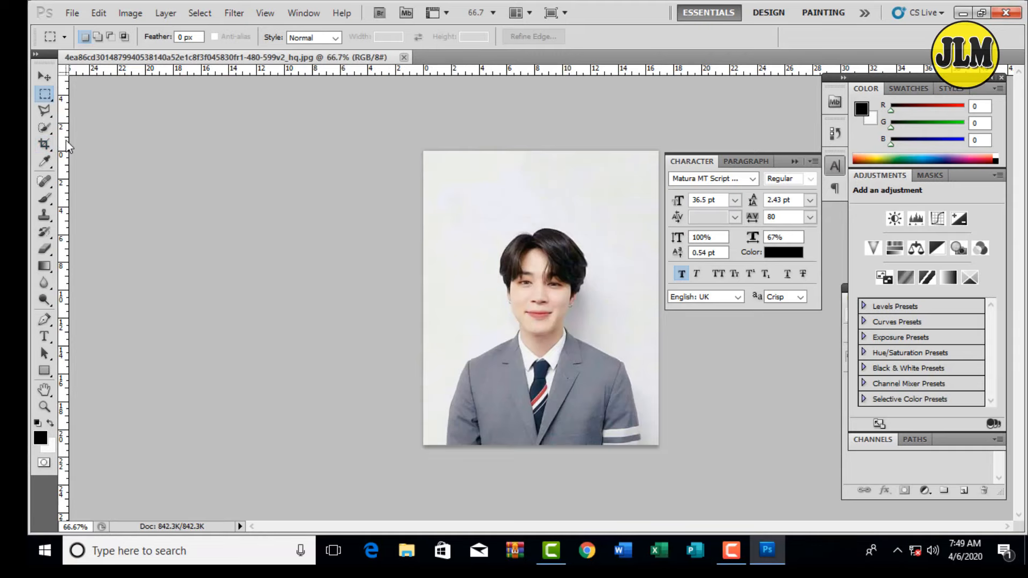
Step: Set the Crop tool's fixed size to 2 in wide by 2 in high
left_click(48, 145)
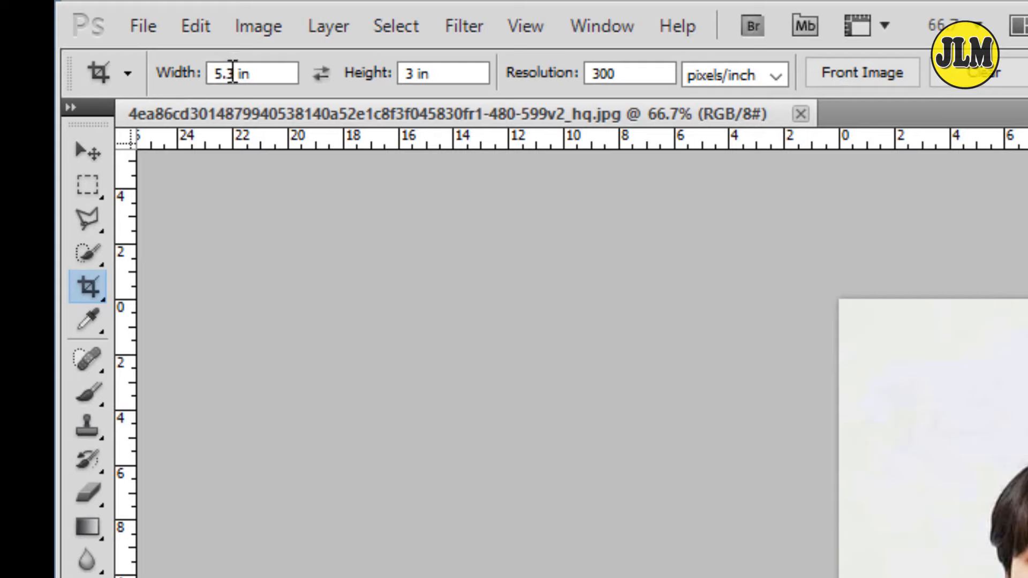
left_click_drag(228, 72, 195, 83)
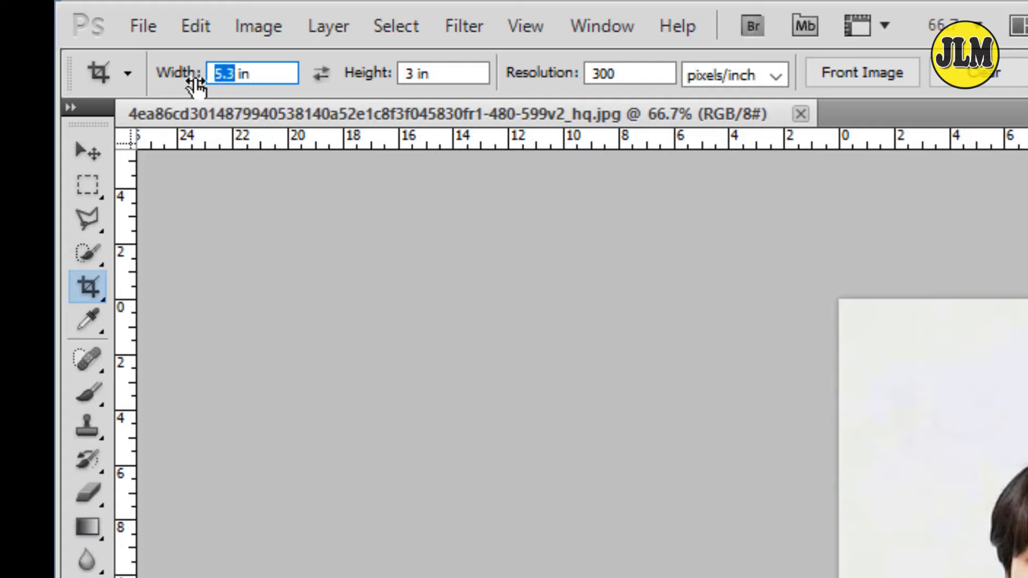
type("2")
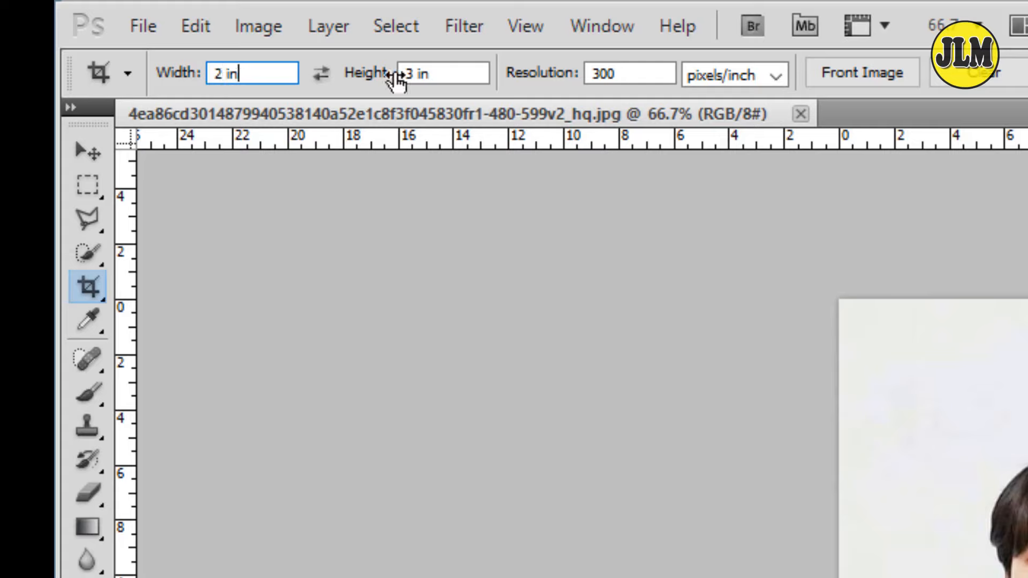
left_click(406, 75)
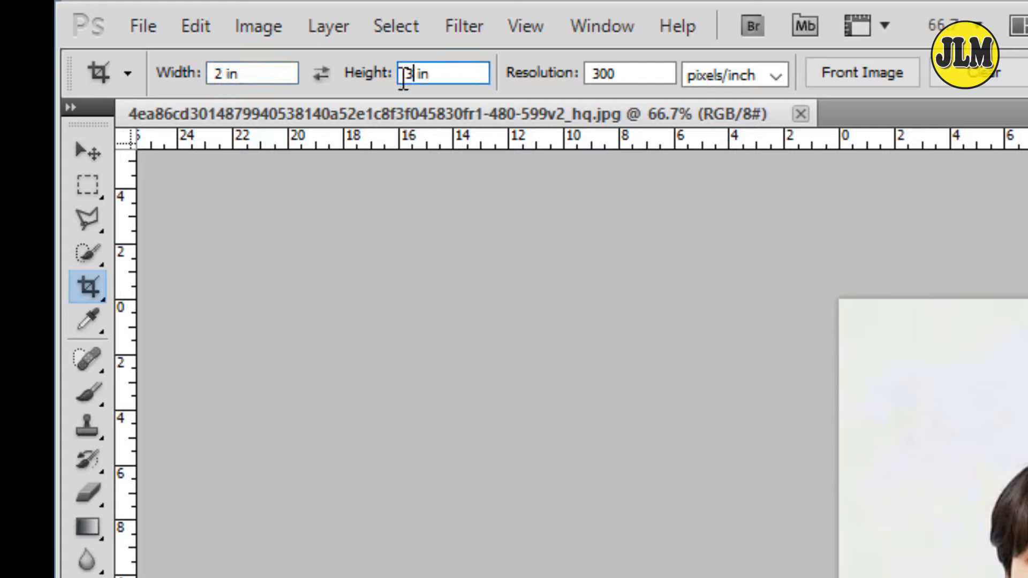
key("BackSpace")
type("2")
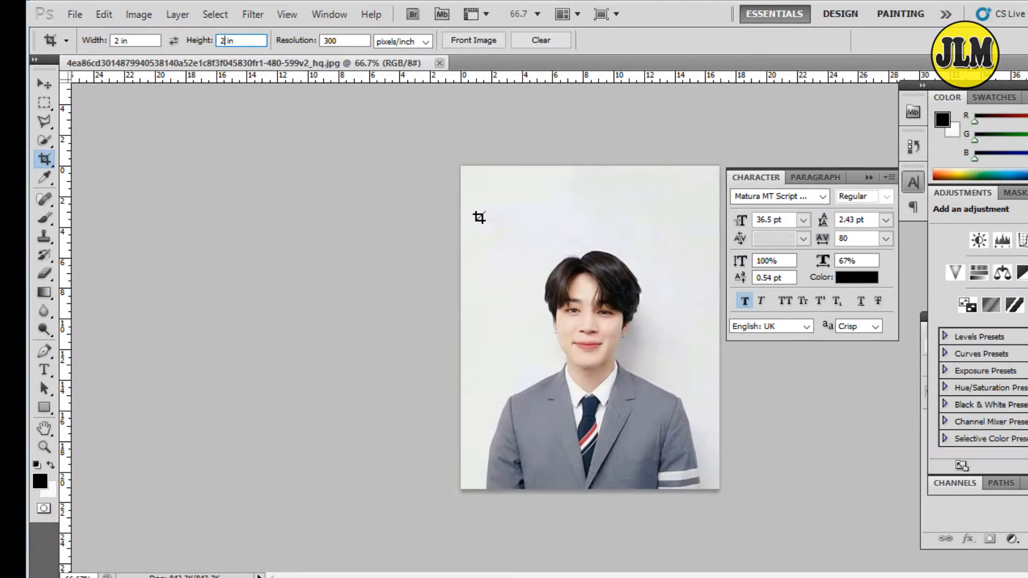
Step: Draw a square crop frame around the man's head and shoulders and shrink it slightly
left_click_drag(482, 223, 702, 420)
left_click_drag(580, 300, 590, 308)
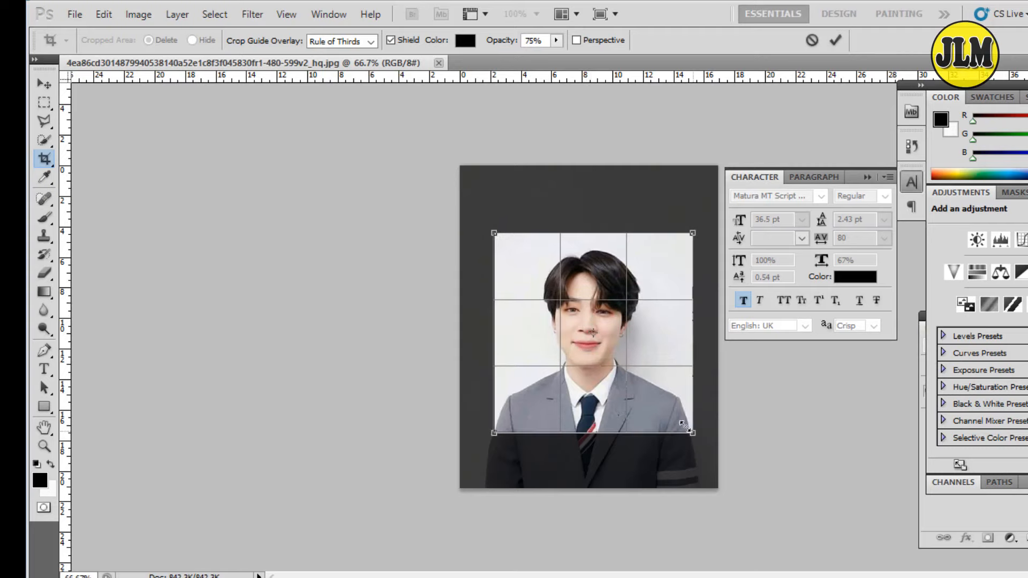
left_click_drag(686, 427, 679, 421)
Step: Nudge the crop frame in small increments to center the man's head and shoulders inside it
key("Right")
key("Right")
key("Right")
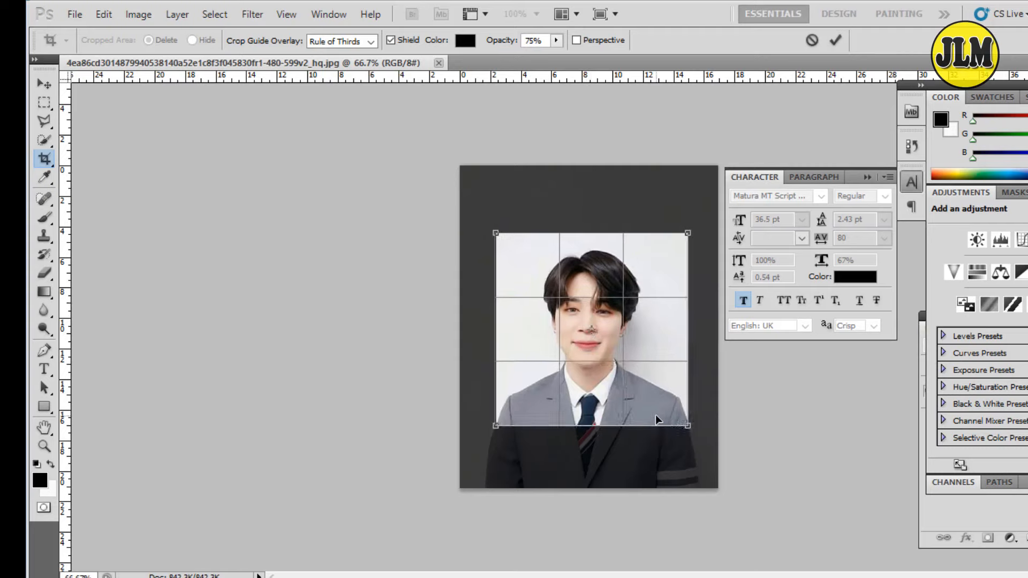
key("Down")
key("Down")
key("Right")
key("Left")
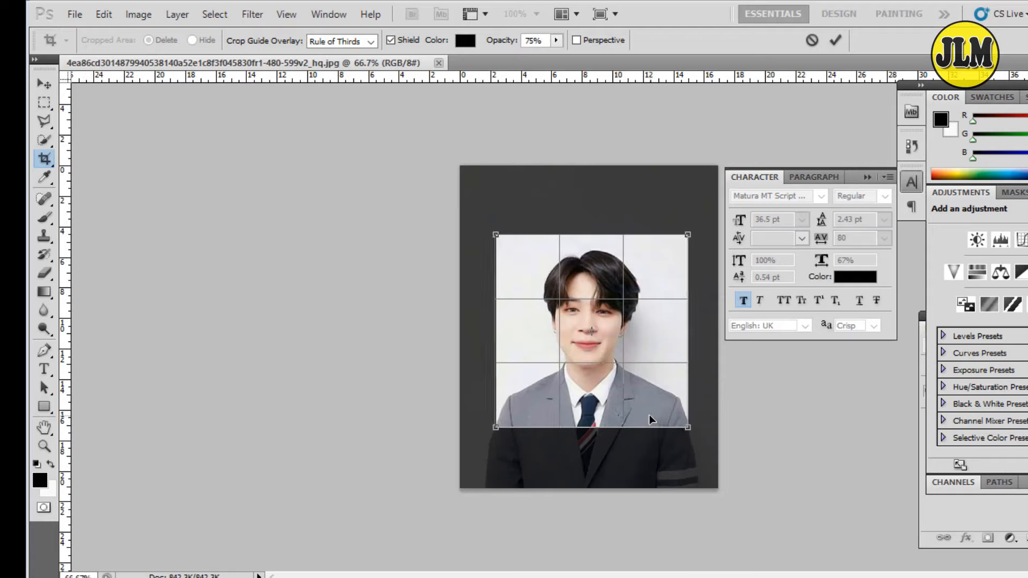
key("Left")
key("Left")
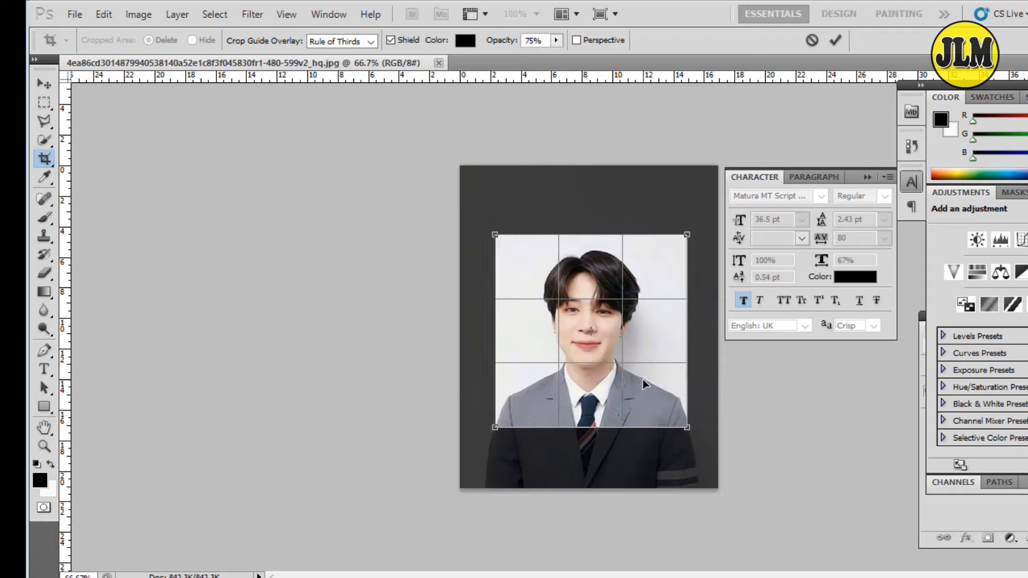
key("Left")
key("Left")
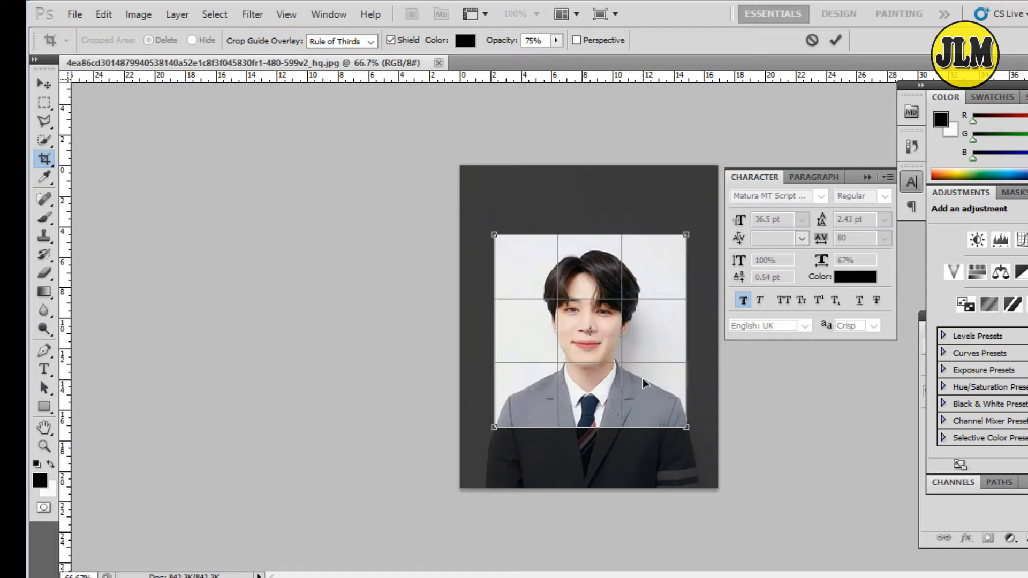
key("Up")
key("Up")
key("Up")
key("Down")
key("Down")
key("Right")
key("Right")
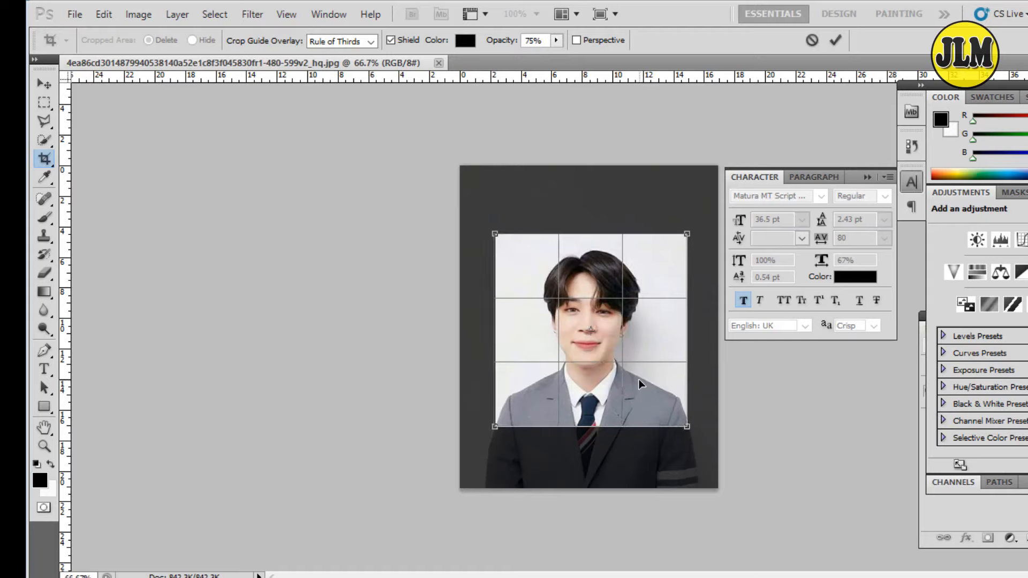
key("Down")
key("Down")
key("Down")
key("Down")
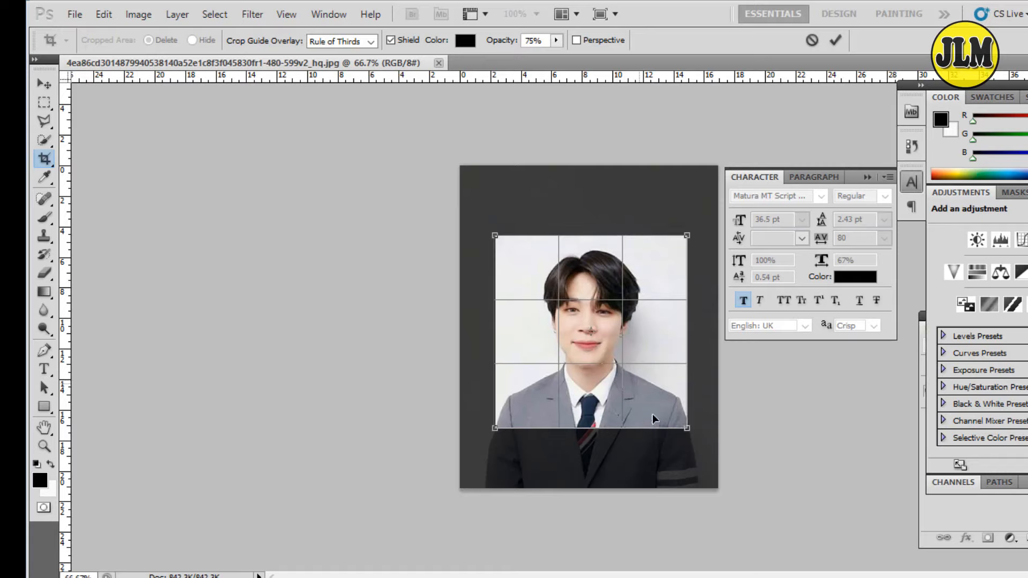
Step: Tighten the crop frame from its lower-right corner, recenter it on the man, and apply the crop
left_click_drag(685, 426, 679, 422)
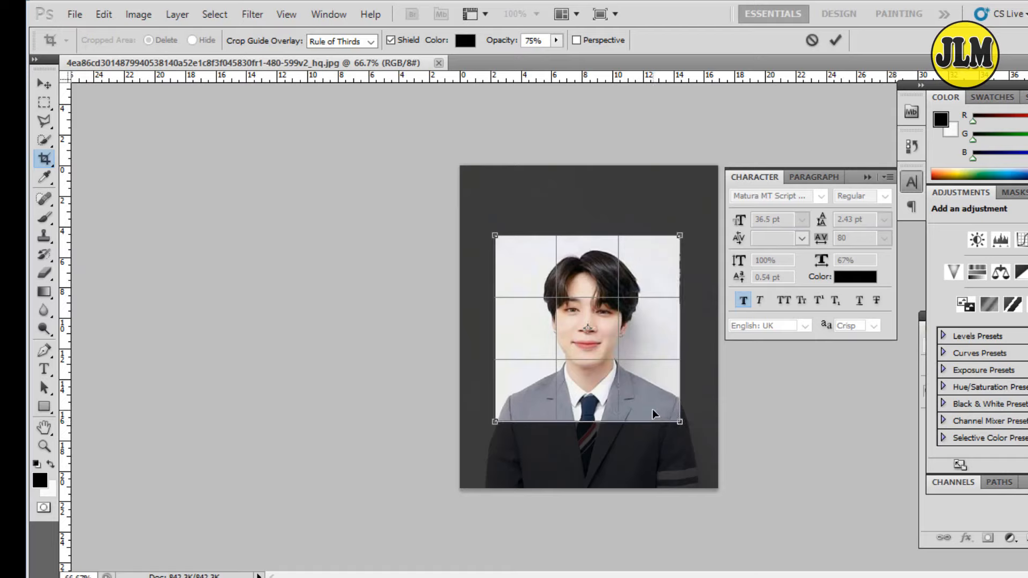
key("Right")
key("Right")
key("Down")
key("Right")
key("Down")
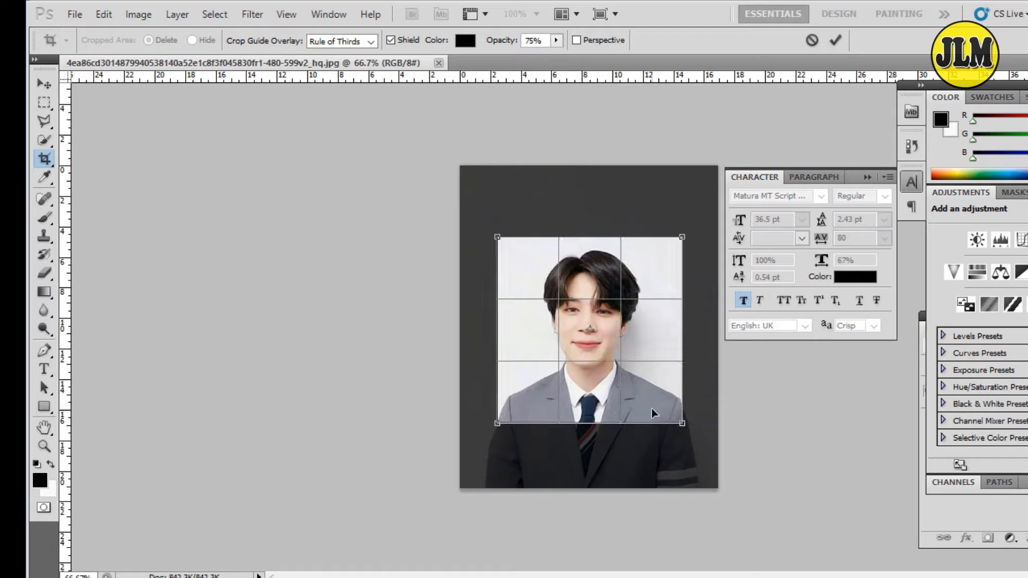
key("Down")
key("Down")
key("Up")
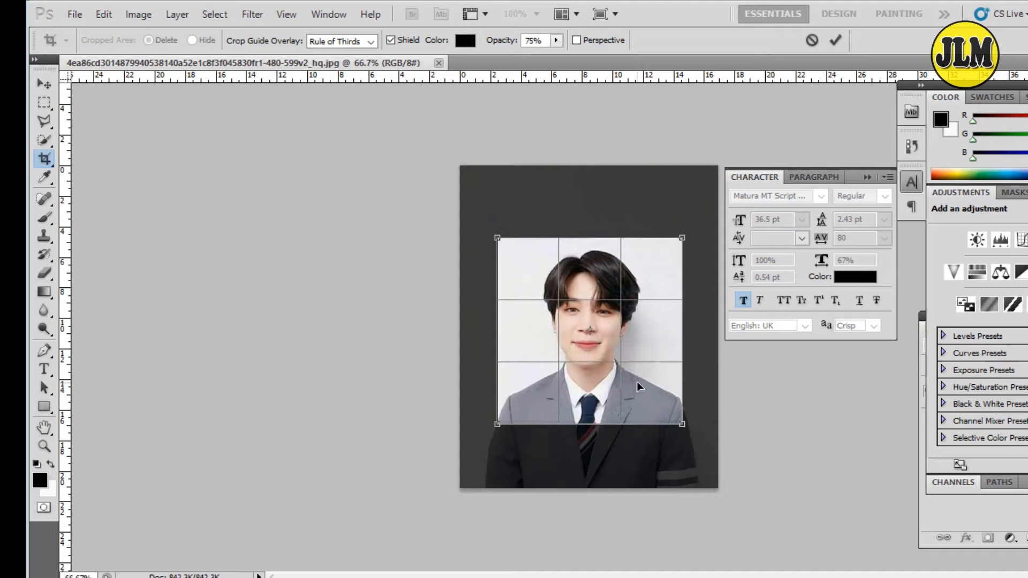
key("Return")
Step: Select the light backdrop around the man with the Quick Selection tool and subtract the ear and earring on the image's right side
key("w")
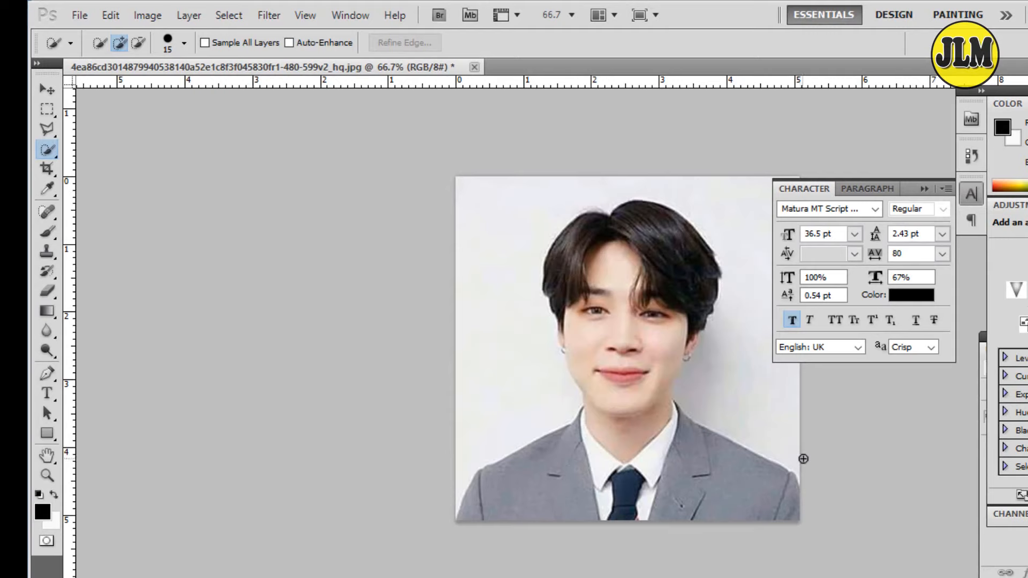
mouse_move(770, 442)
left_mouse_down()
mouse_move(749, 428)
mouse_move(715, 371)
mouse_move(678, 230)
mouse_move(641, 181)
mouse_move(563, 179)
mouse_move(490, 209)
mouse_move(517, 316)
mouse_move(536, 471)
left_mouse_up()
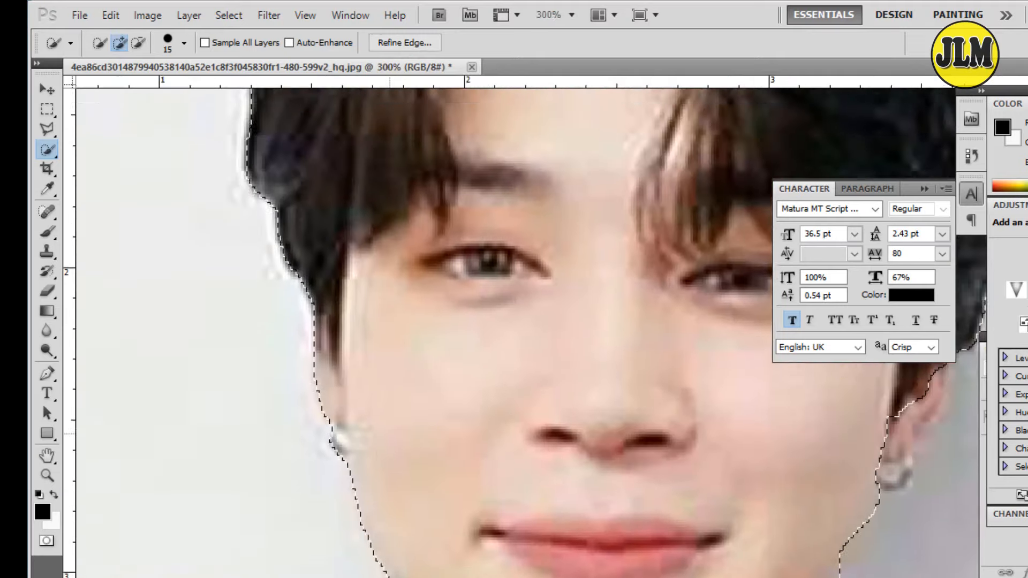
scroll(535, 396, "right", 5)
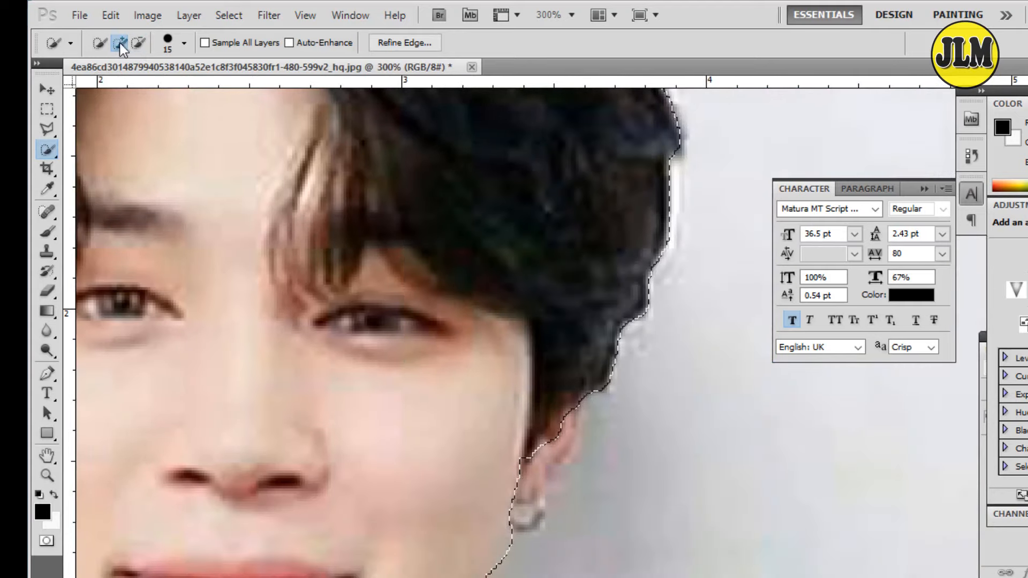
left_click(137, 43)
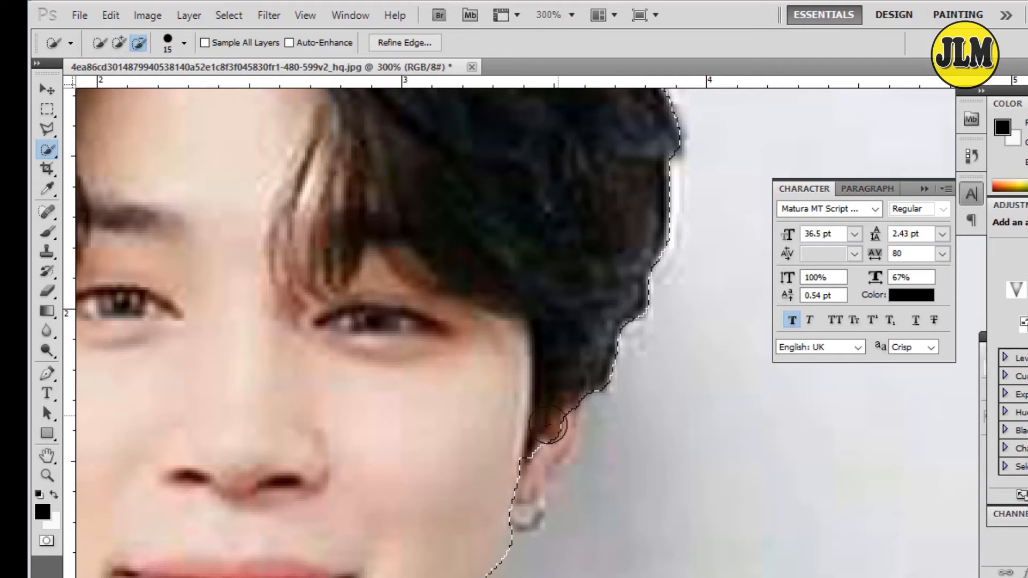
left_click_drag(551, 421, 521, 509)
scroll(509, 474, "down", 4)
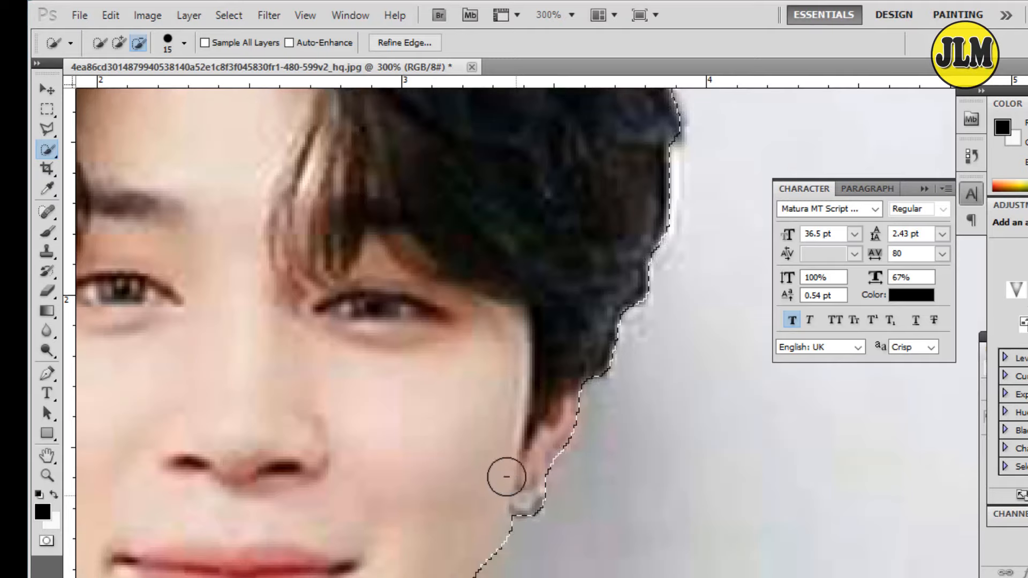
Step: Add the patch of backdrop between the jaw and the suit collar on the image's right side to the selection
scroll(461, 466, "down", 5)
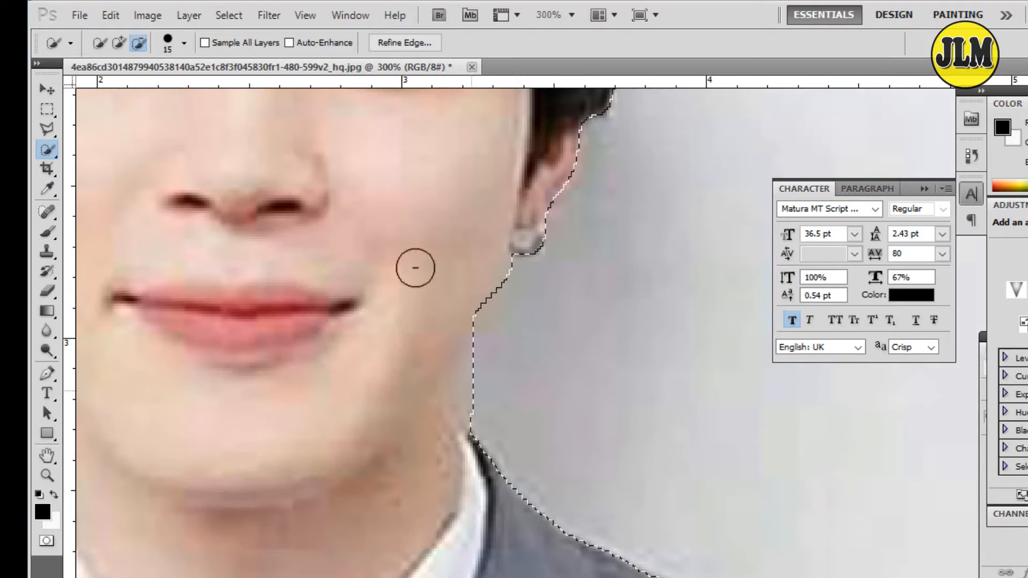
left_click(118, 45)
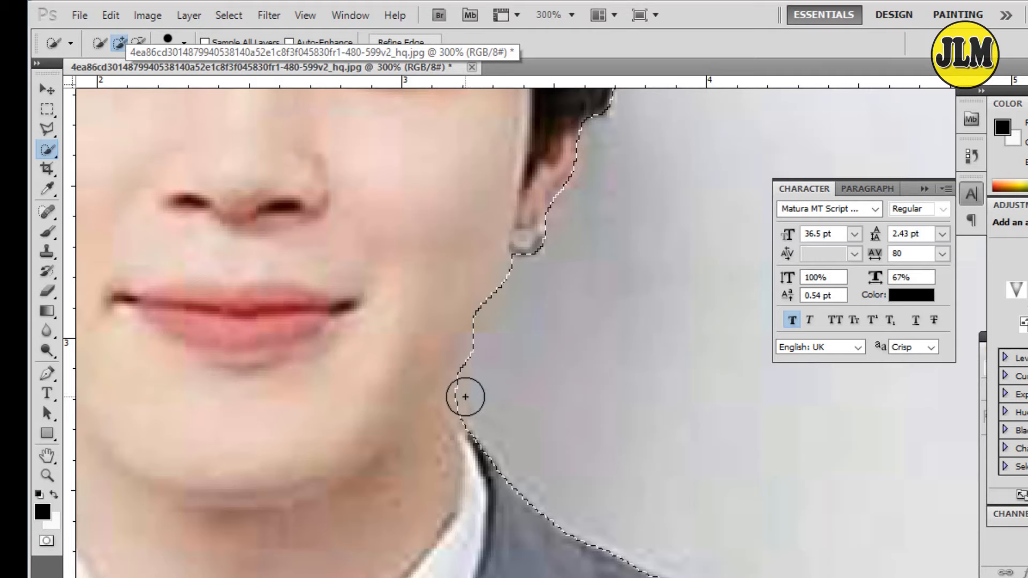
left_click(465, 396)
left_click(138, 43)
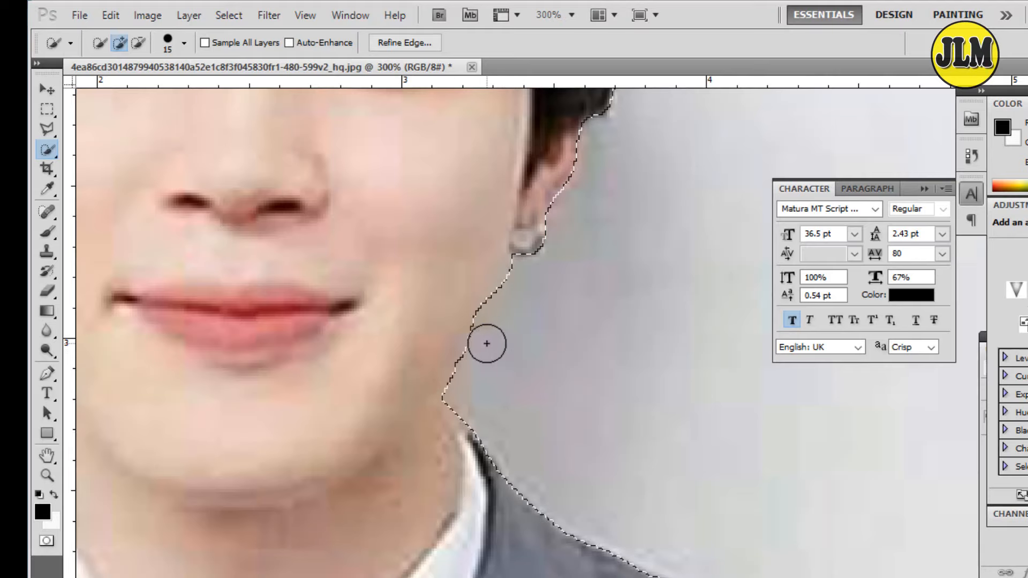
left_click(140, 40)
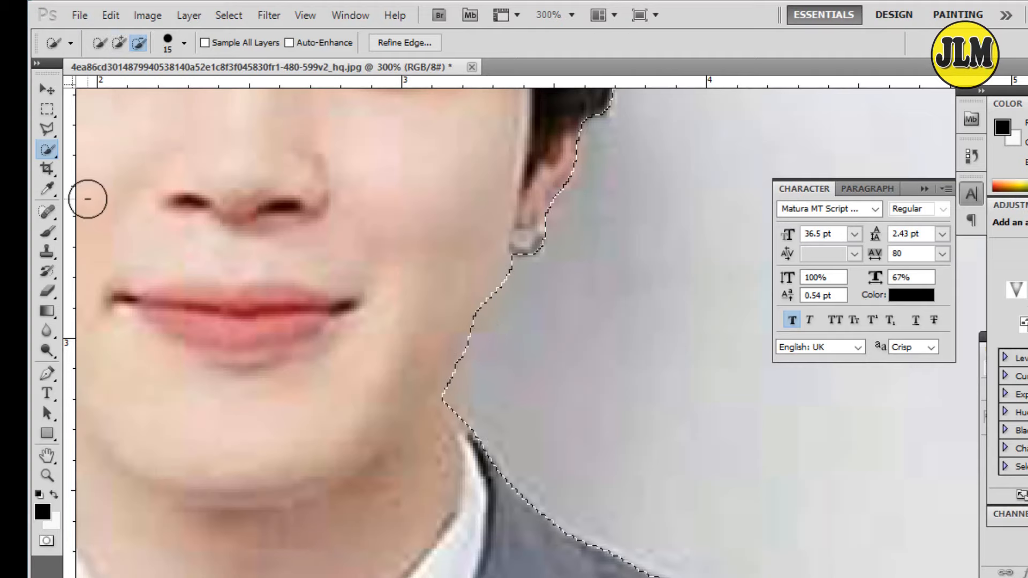
right_click(59, 155)
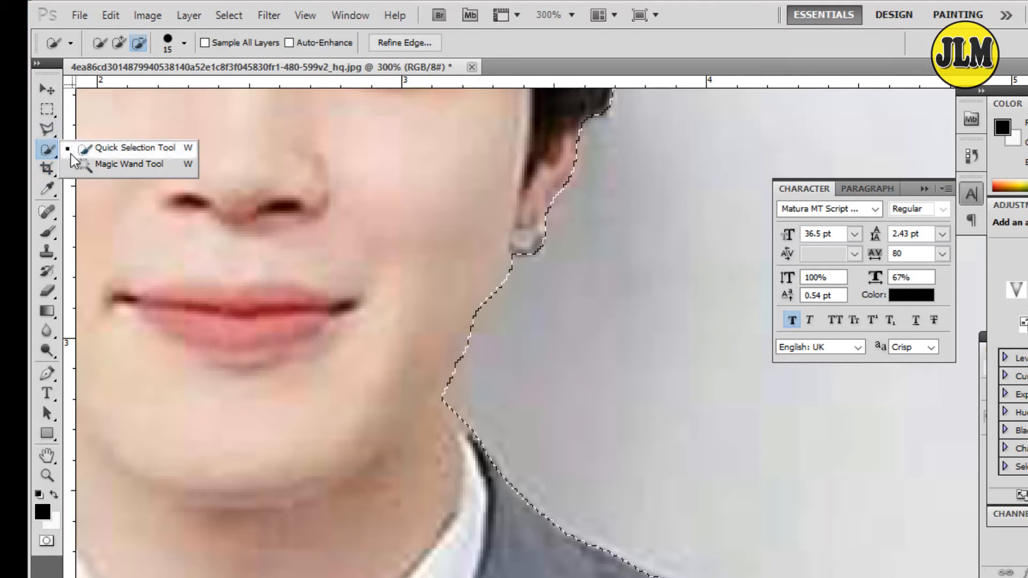
left_click(49, 132)
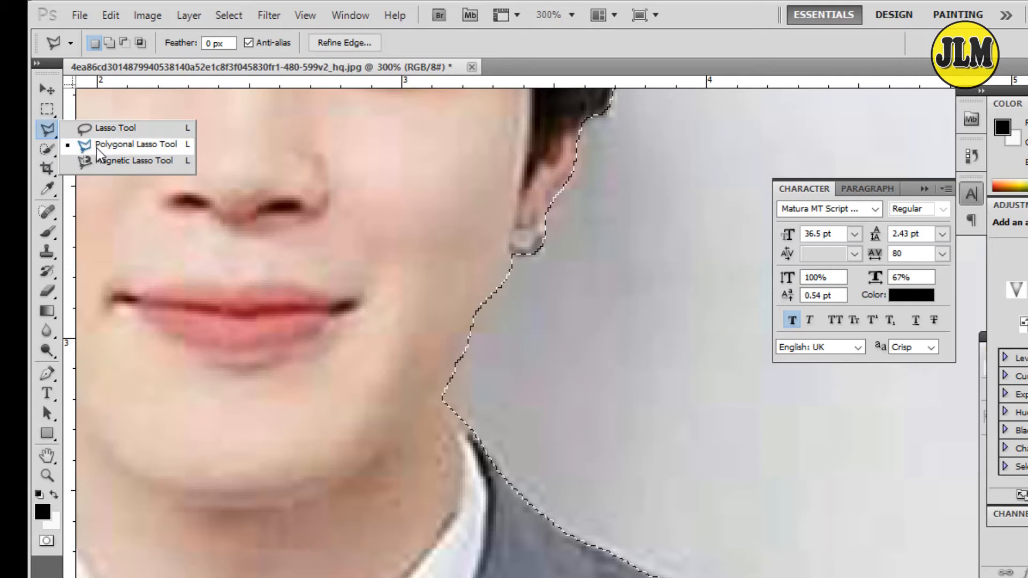
left_click(46, 149)
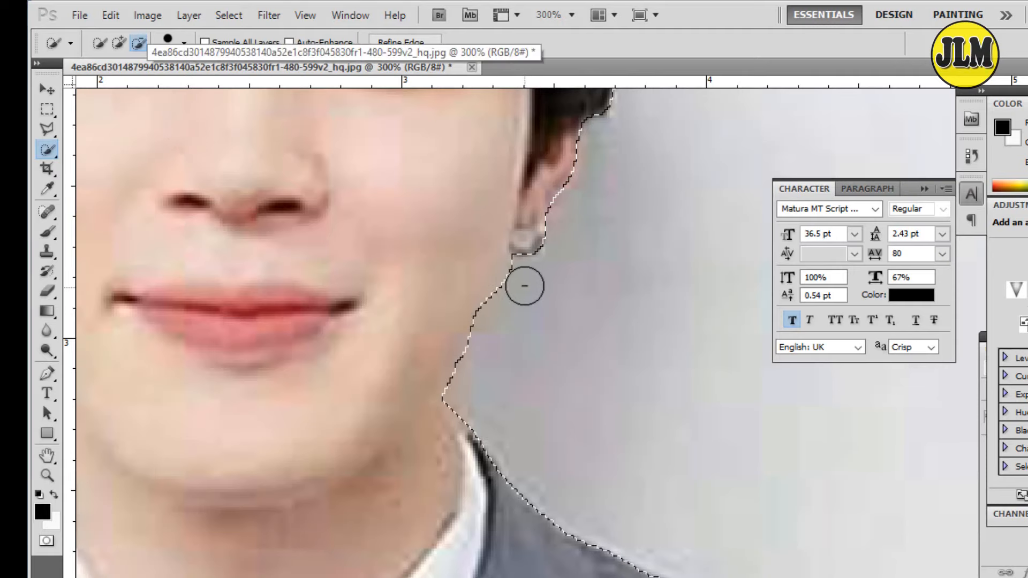
Step: Subtract the jaw edge below the earring from the backdrop selection, and return Quick Selection to add mode
left_click(119, 43)
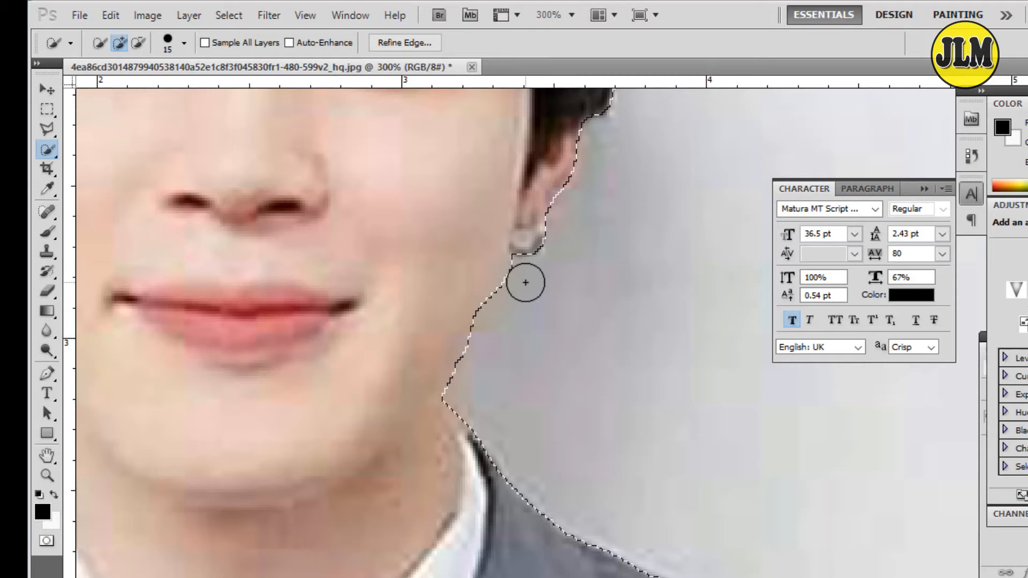
left_click(138, 44)
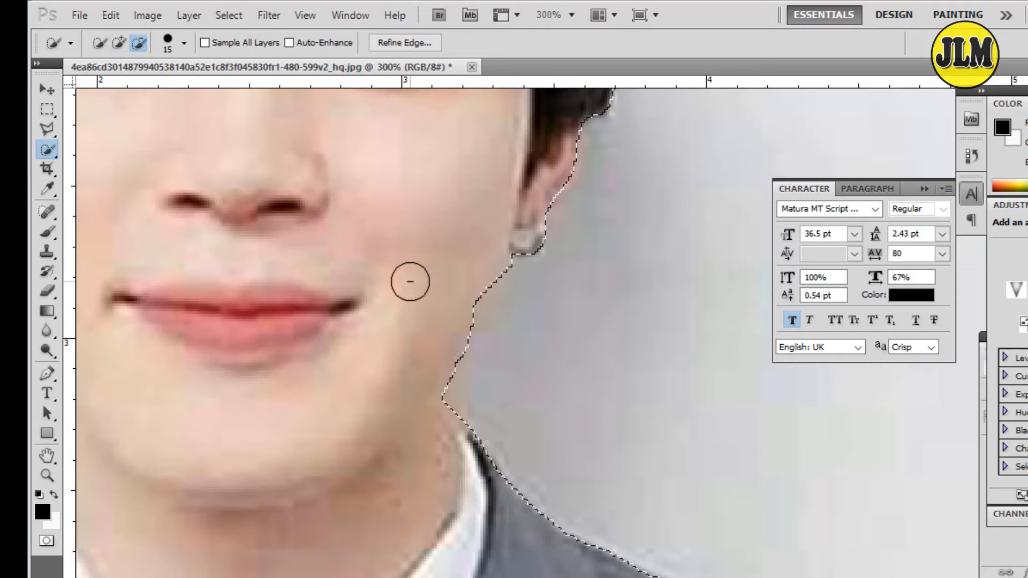
left_click(459, 306)
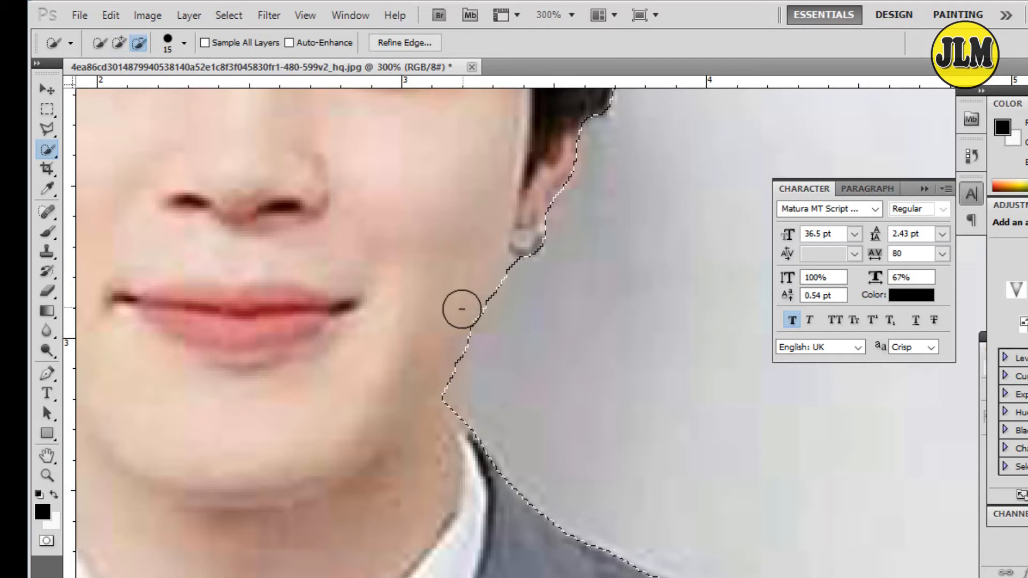
left_click(468, 315)
scroll(429, 362, "down", 4)
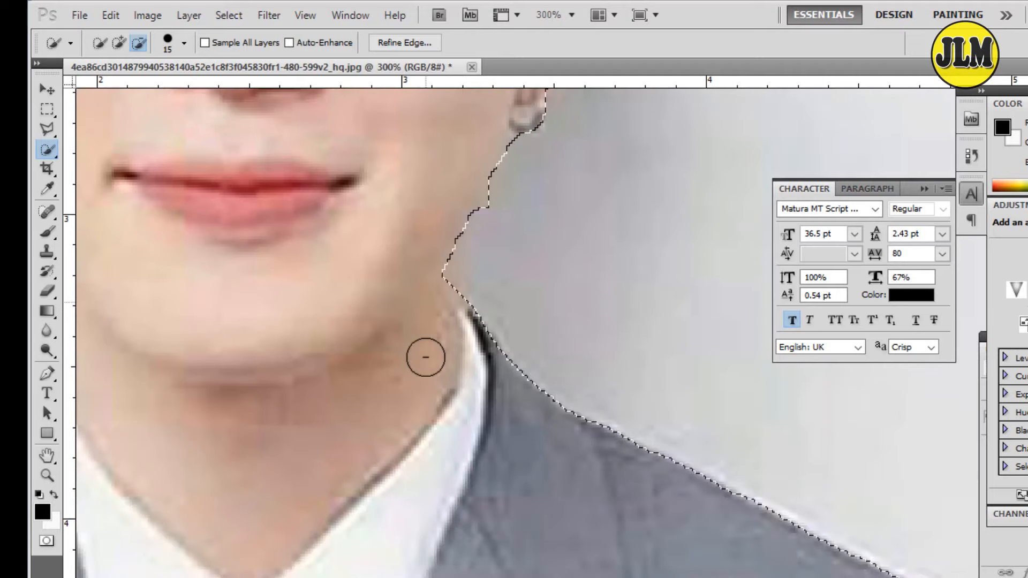
scroll(413, 300, "up", 3)
left_click(119, 44)
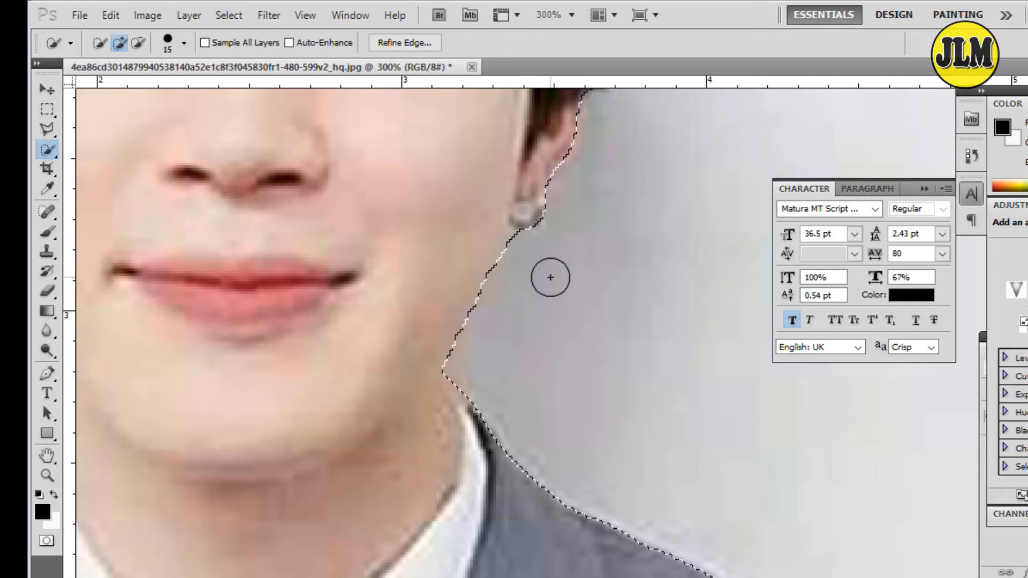
Step: Reduce the Quick Selection brush size to 5 and check the selection outline along the ear, the hair and the whole portrait
scroll(624, 268, "up", 3)
scroll(616, 289, "up", 3)
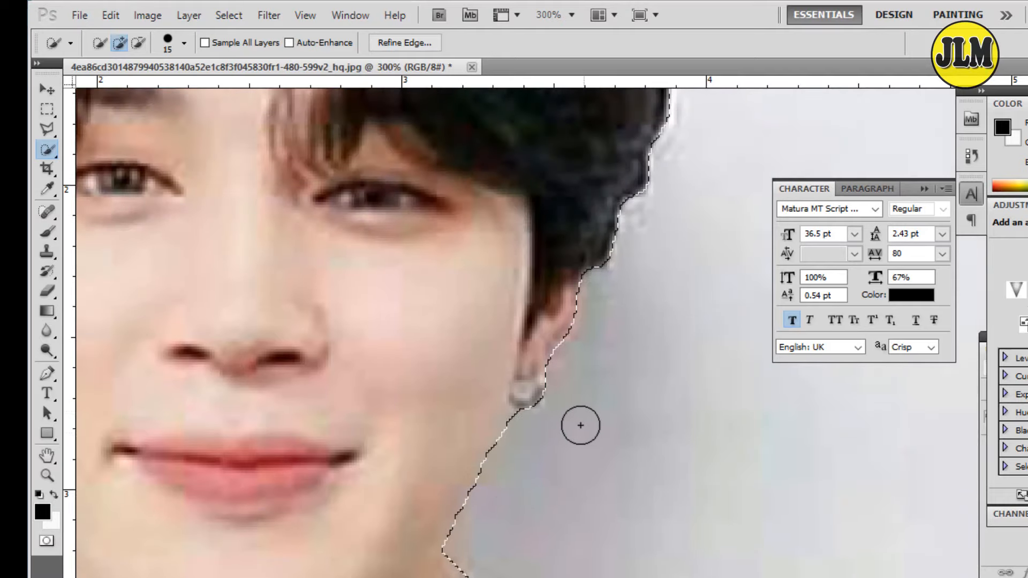
key("bracketleft")
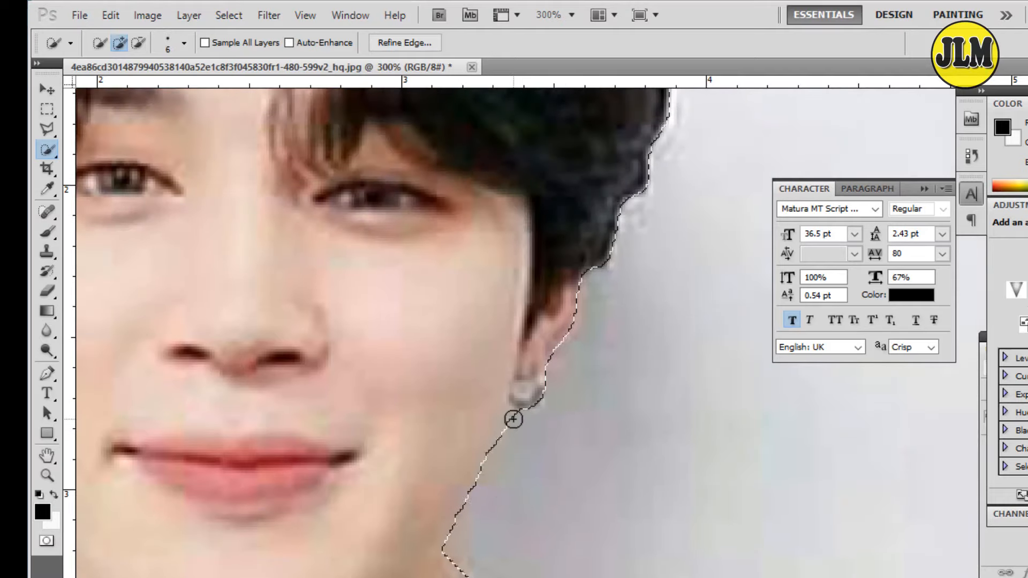
key("bracketleft")
scroll(613, 415, "up", 8)
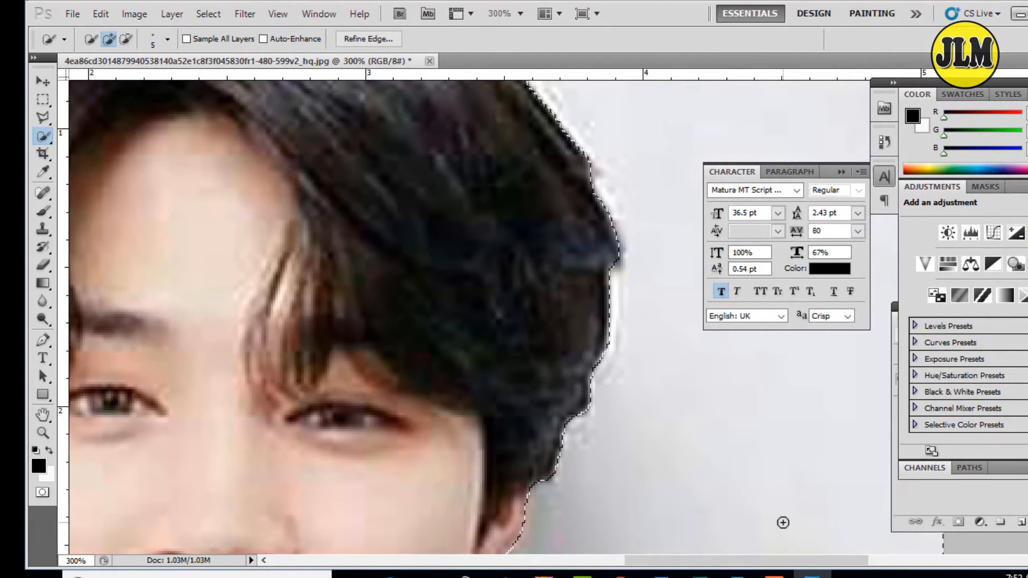
key("ctrl+minus")
key("ctrl+minus")
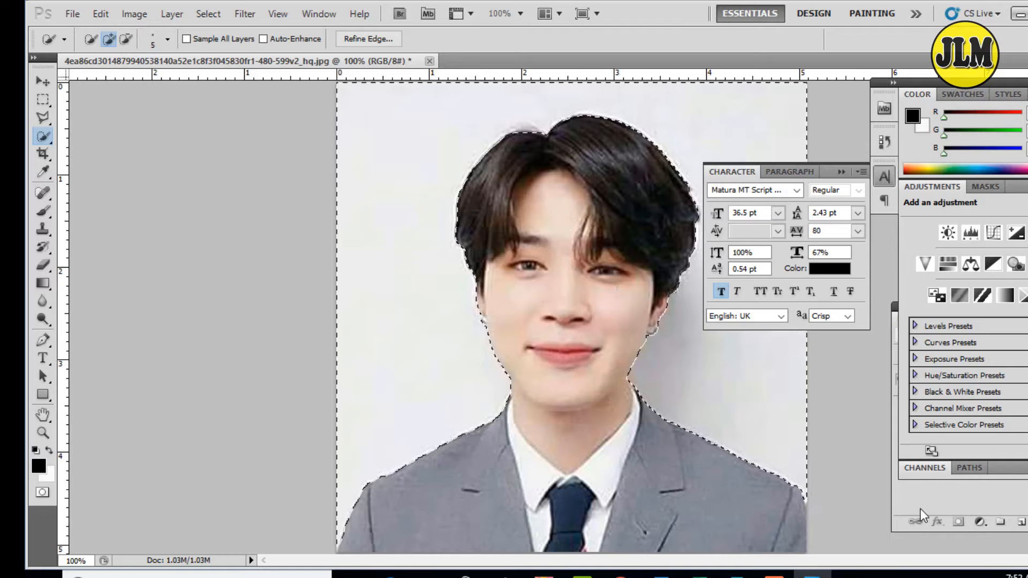
key("ctrl+plus")
key("ctrl+minus")
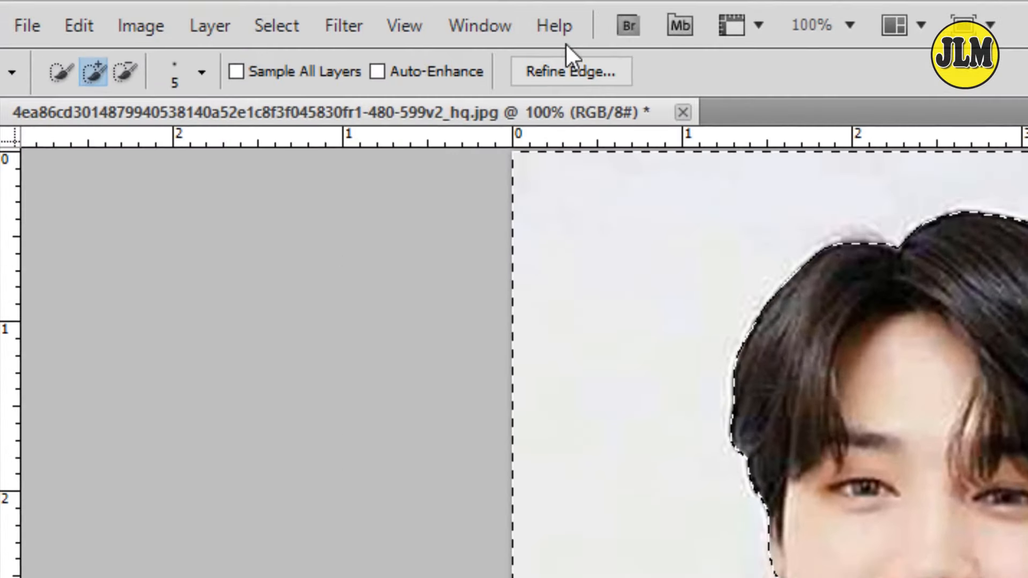
Step: Add a pixel mask from the backdrop selection and invert it to hide the backdrop and keep the man
left_click(481, 25)
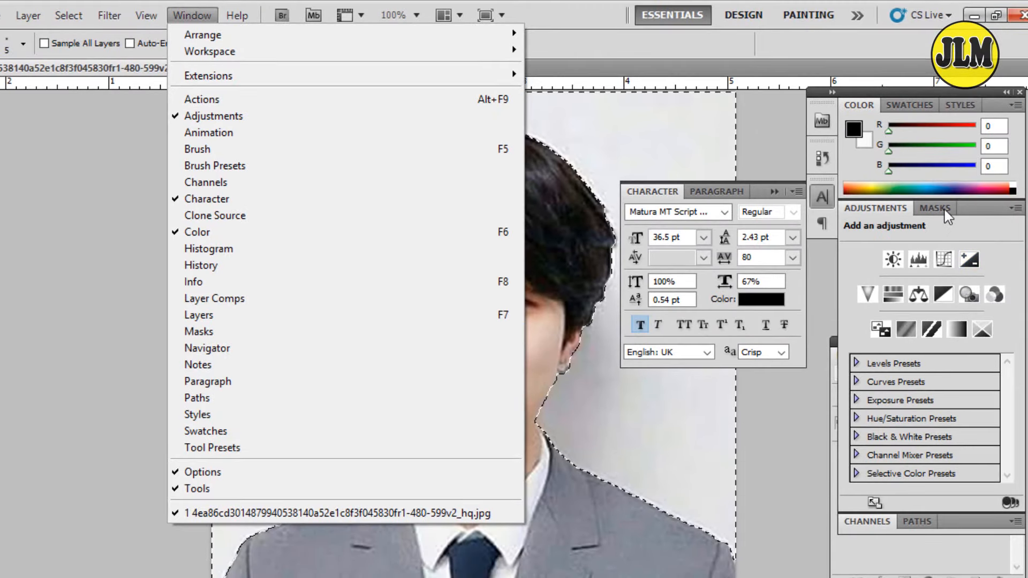
left_click(943, 208)
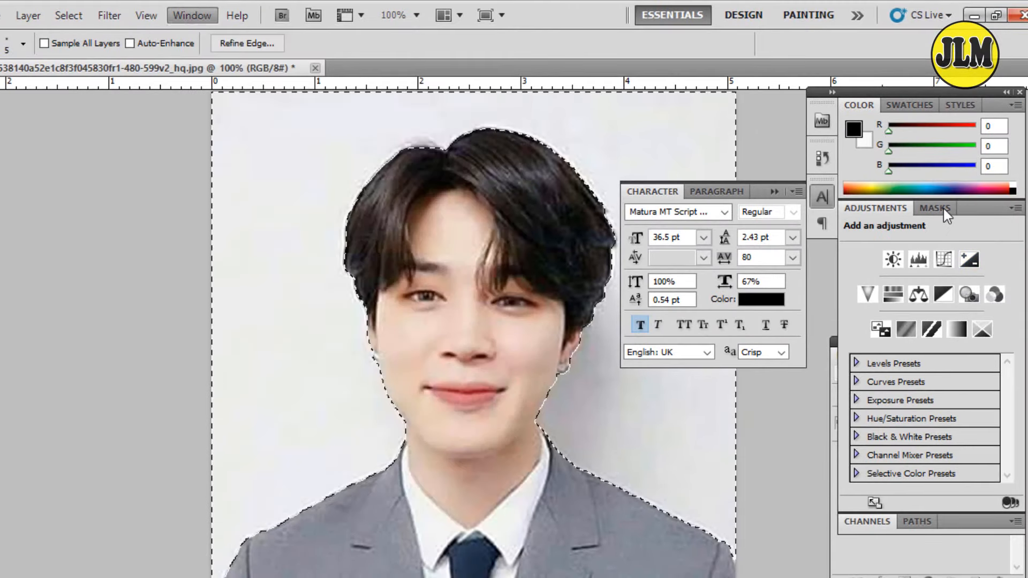
left_click(943, 208)
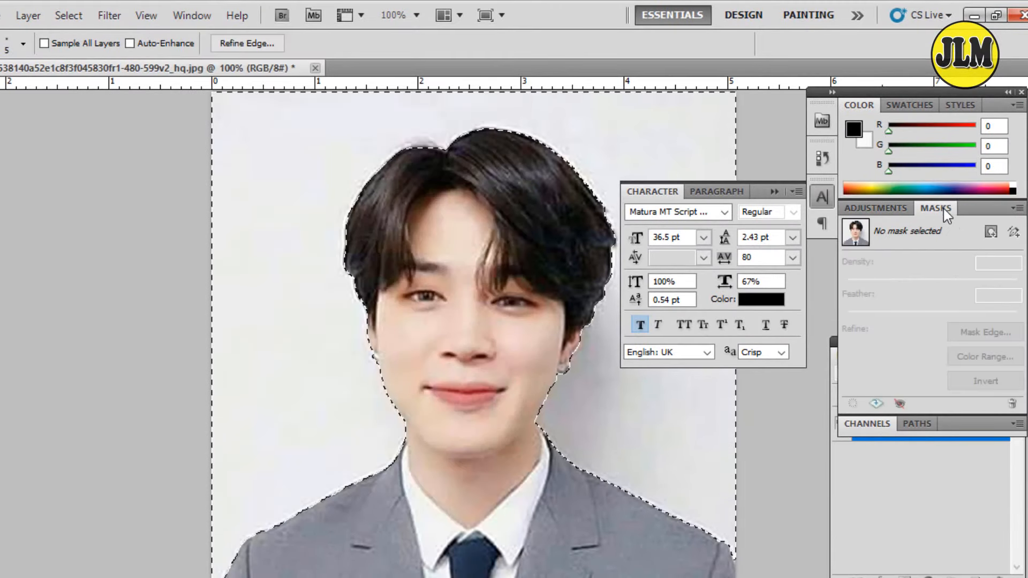
left_click(991, 235)
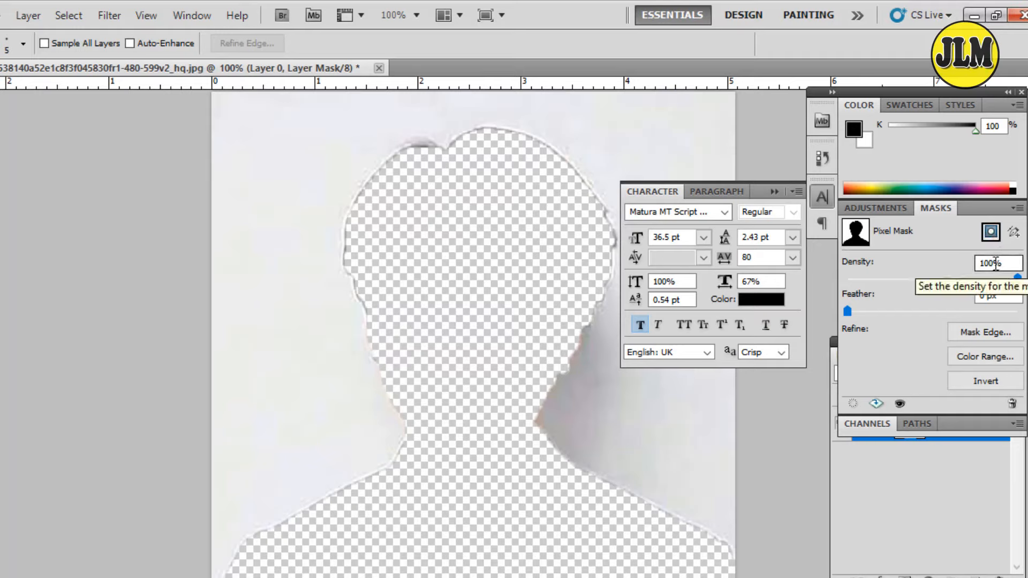
left_click(988, 384)
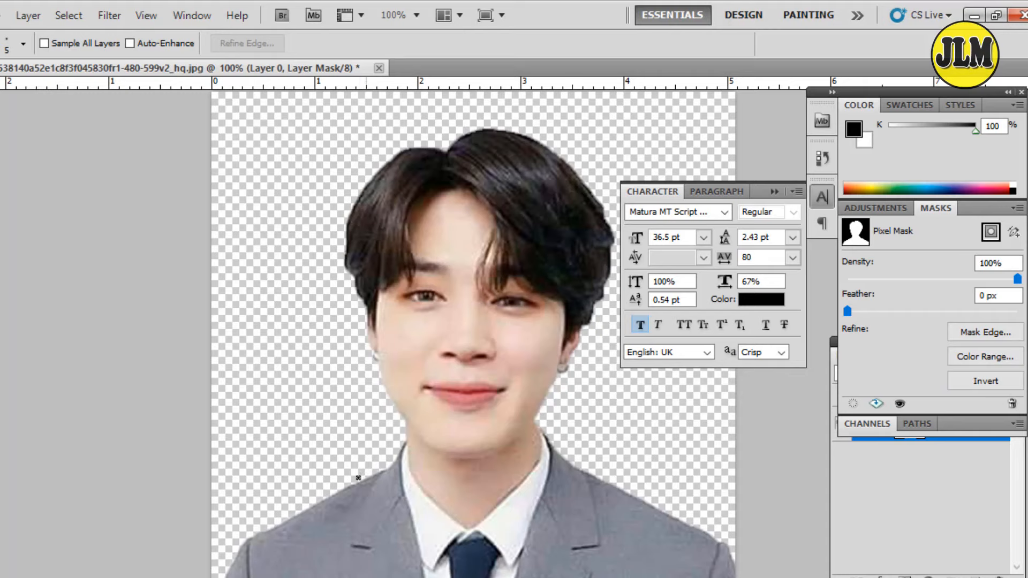
Step: Refine the mask edge with Smooth at 48 and Shift Edge at -18%, keeping Layer Mask as the output
left_click(974, 332)
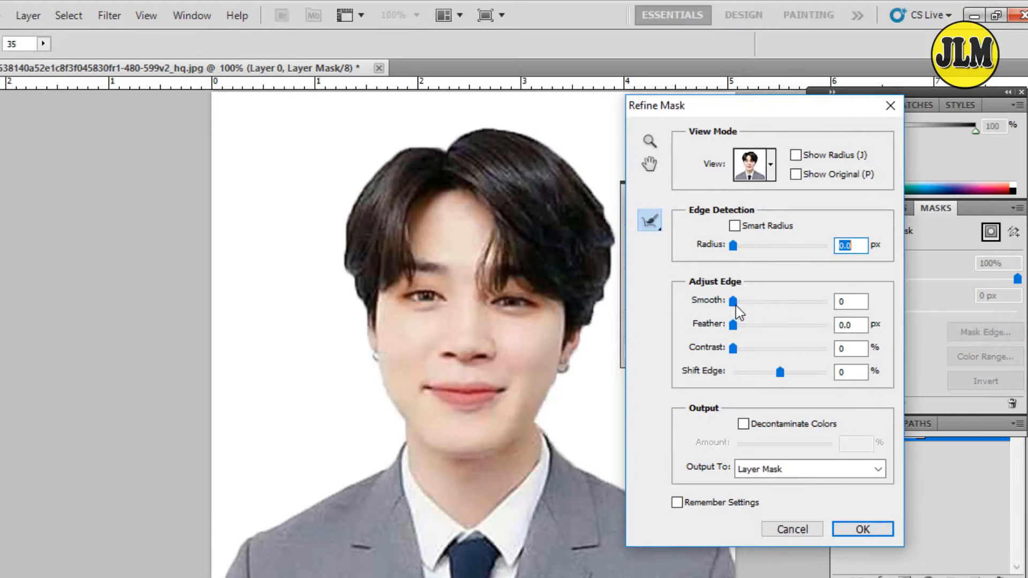
left_click_drag(736, 305, 764, 305)
left_click_drag(769, 303, 777, 303)
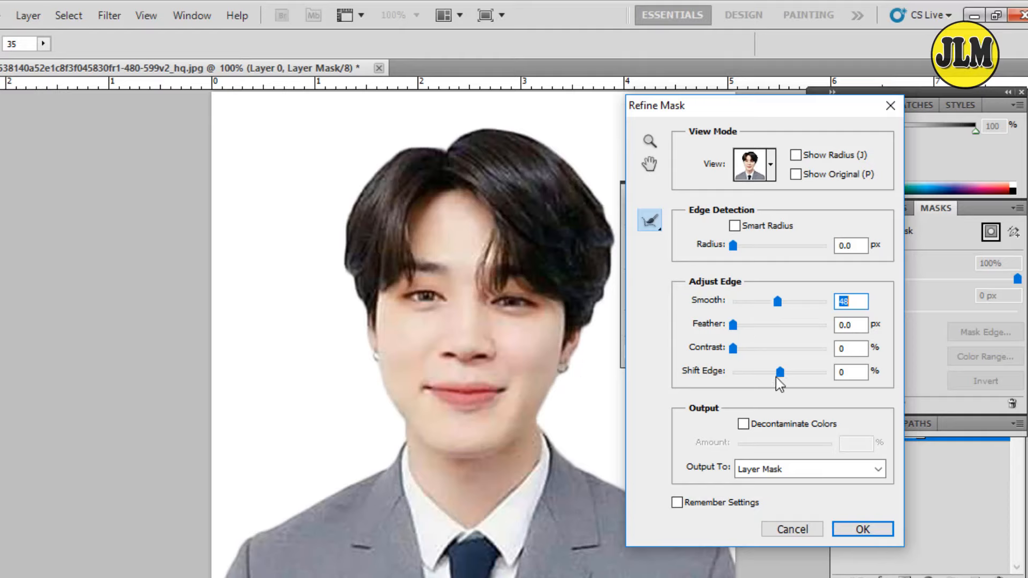
left_click_drag(777, 375, 768, 377)
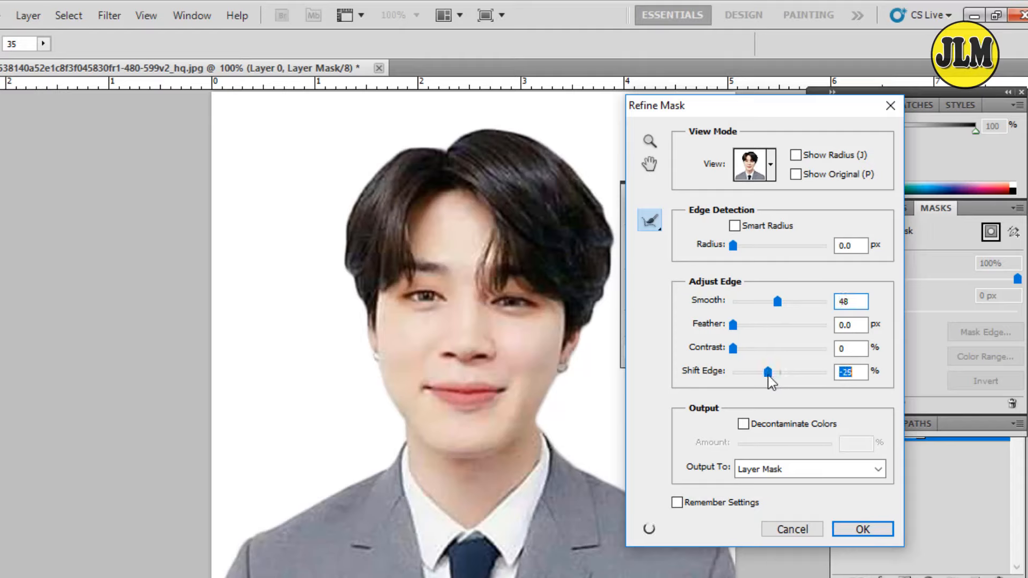
mouse_move(769, 377)
left_mouse_down()
mouse_move(810, 377)
mouse_move(773, 377)
left_mouse_up()
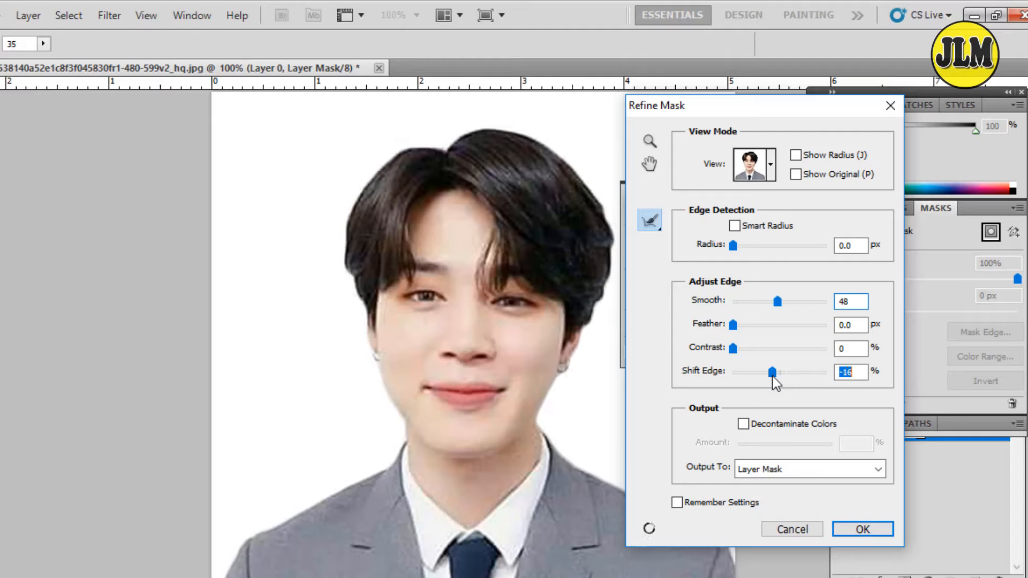
left_click_drag(771, 377, 771, 377)
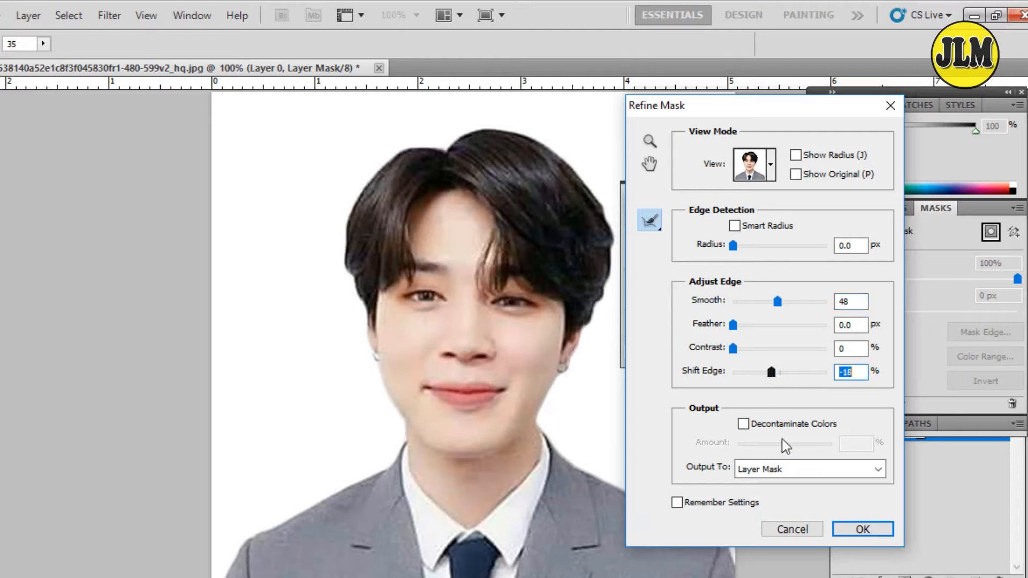
left_click(863, 529)
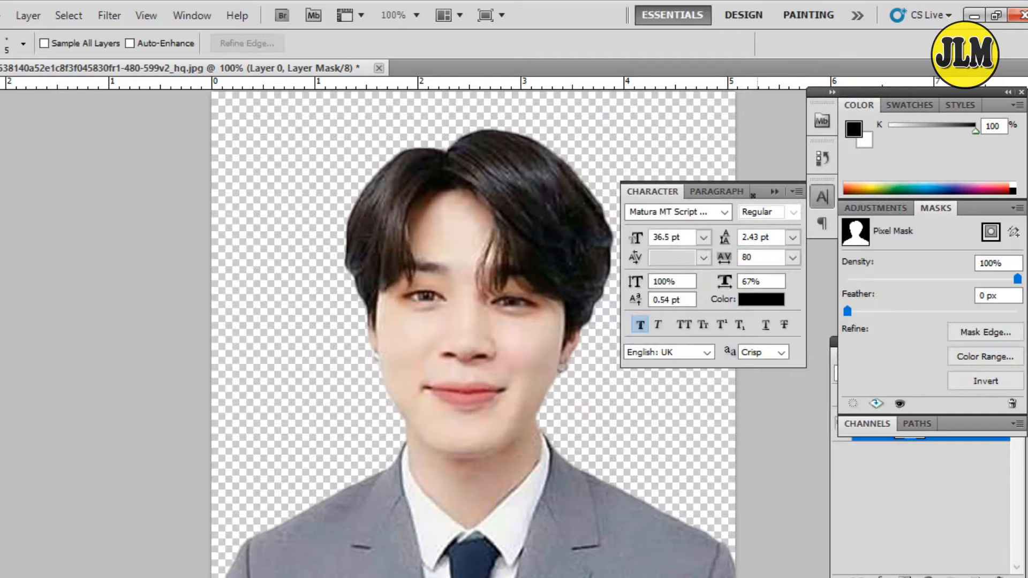
Step: Move the Character panel away from the portrait and bring the Layers panel to the front
left_click_drag(751, 189, 909, 444)
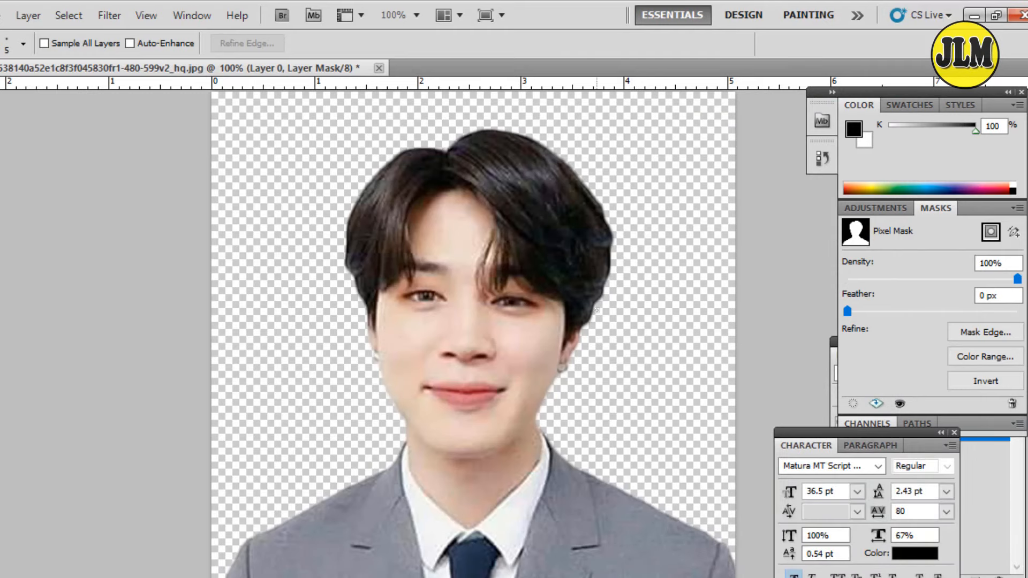
key("ctrl+minus")
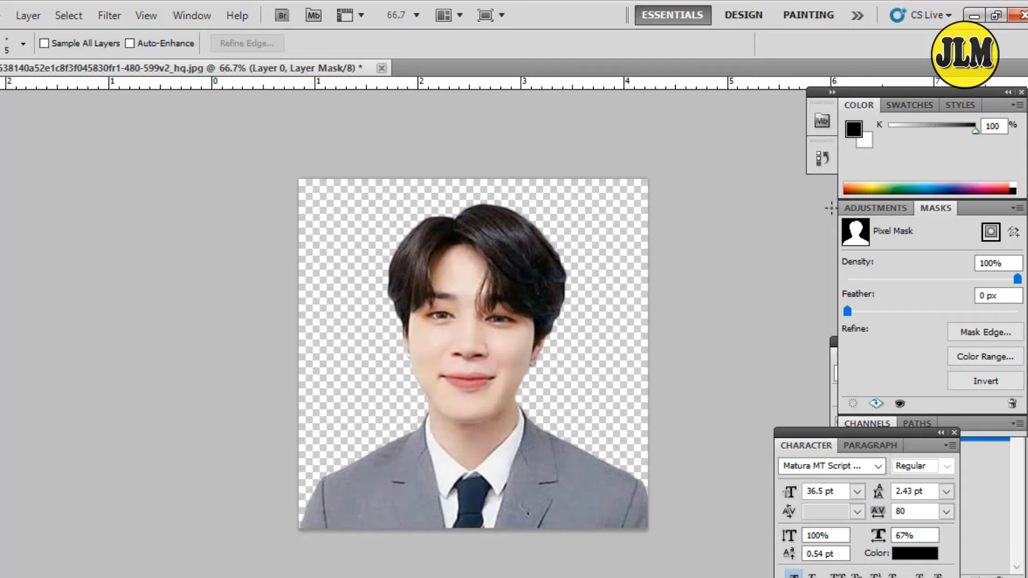
left_click(1006, 489)
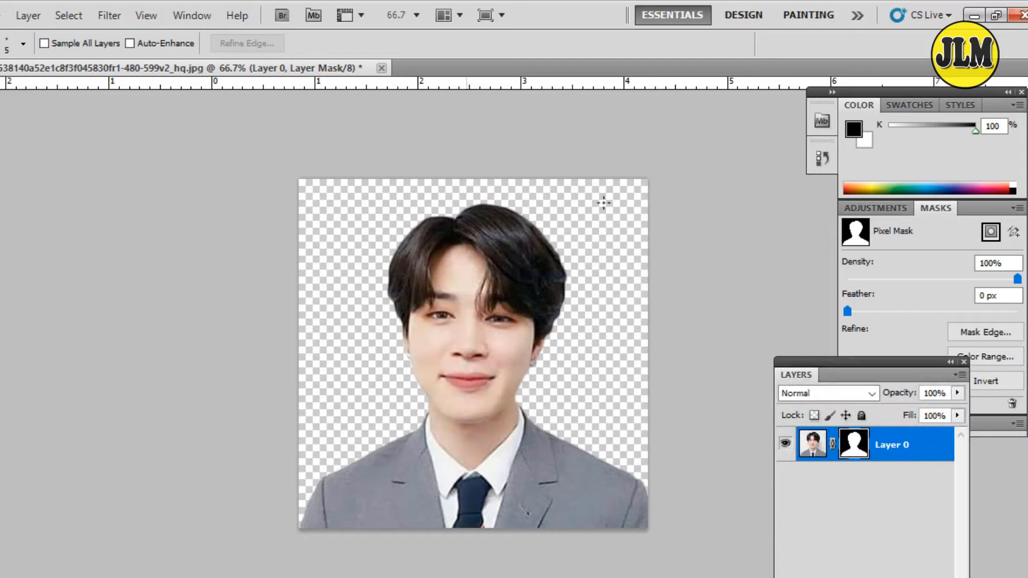
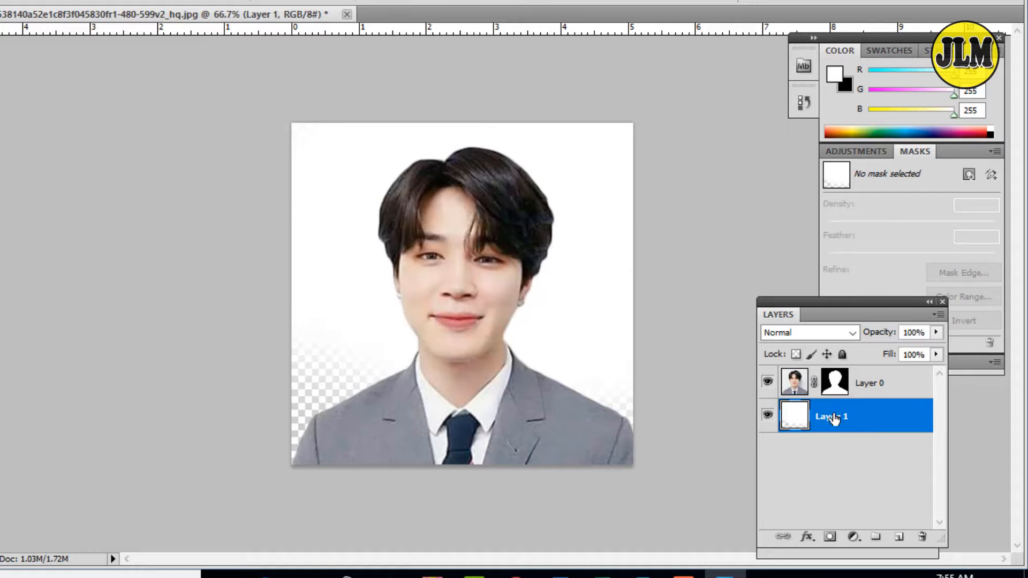
Step: Paint the remaining transparent areas of Layer 1 white behind the man with a large brush
mouse_move(382, 375)
left_mouse_down()
mouse_move(521, 370)
mouse_move(546, 358)
mouse_move(539, 129)
mouse_move(507, 229)
mouse_move(129, 235)
left_mouse_up()
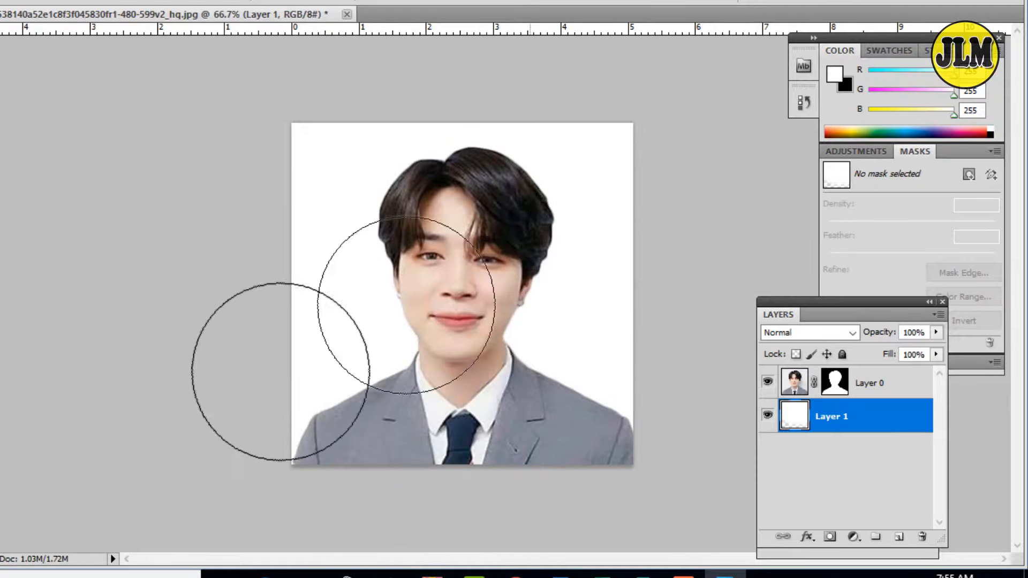
mouse_move(699, 212)
left_mouse_down()
mouse_move(417, 241)
mouse_move(611, 429)
left_mouse_up()
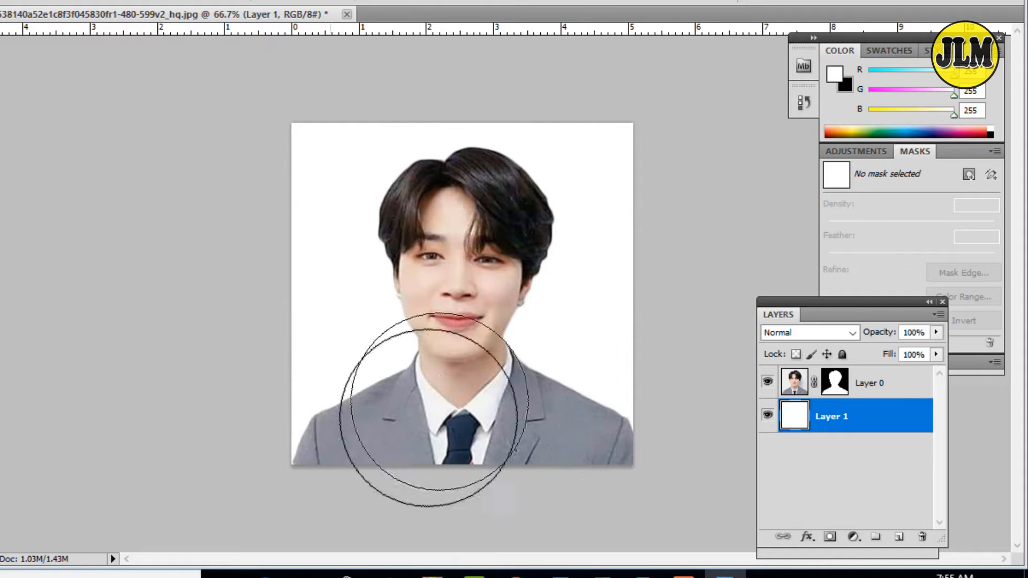
Step: Add a Color Balance adjustment layer above the masked portrait layer
left_click(796, 390)
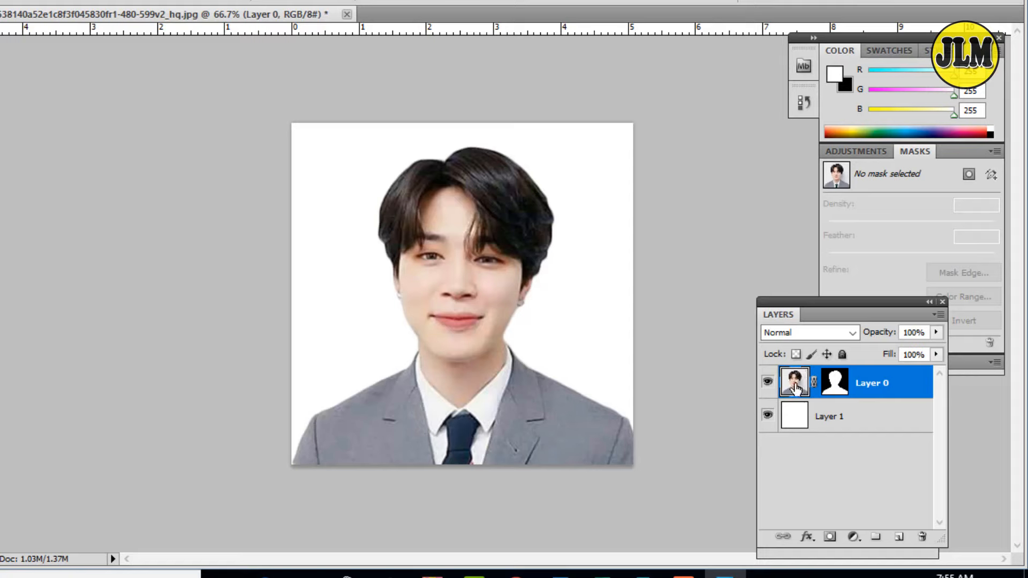
left_click(858, 152)
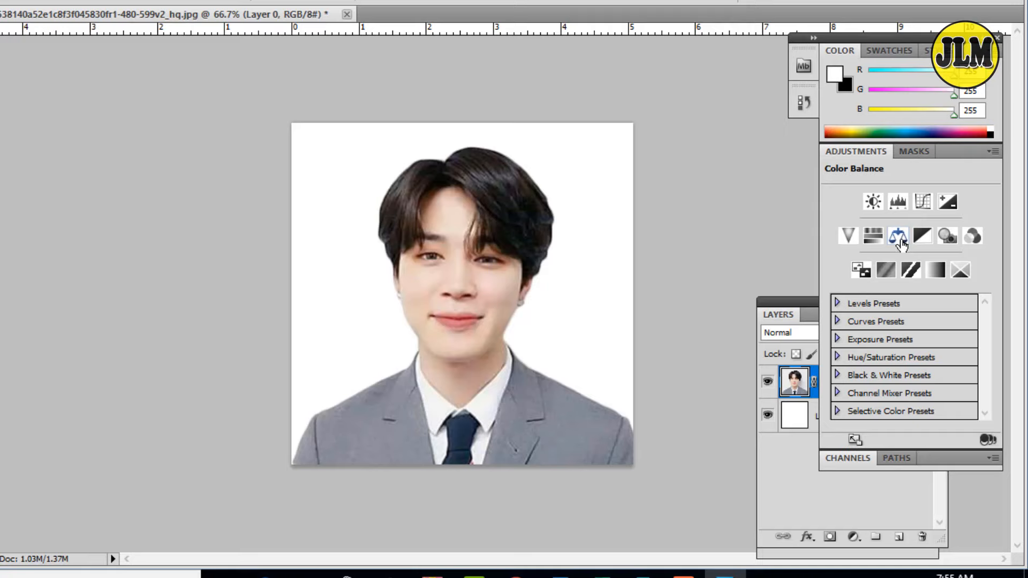
left_click(900, 240)
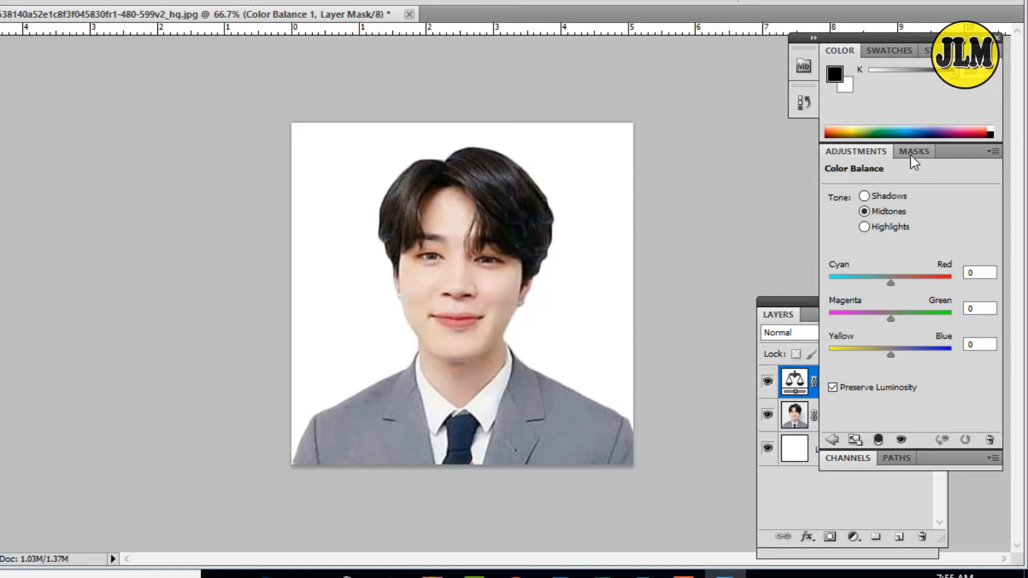
Step: Bring the Layers panel forward, reposition it over the Adjustments panel, and flatten all layers into one image
left_click(799, 296)
left_click(884, 423)
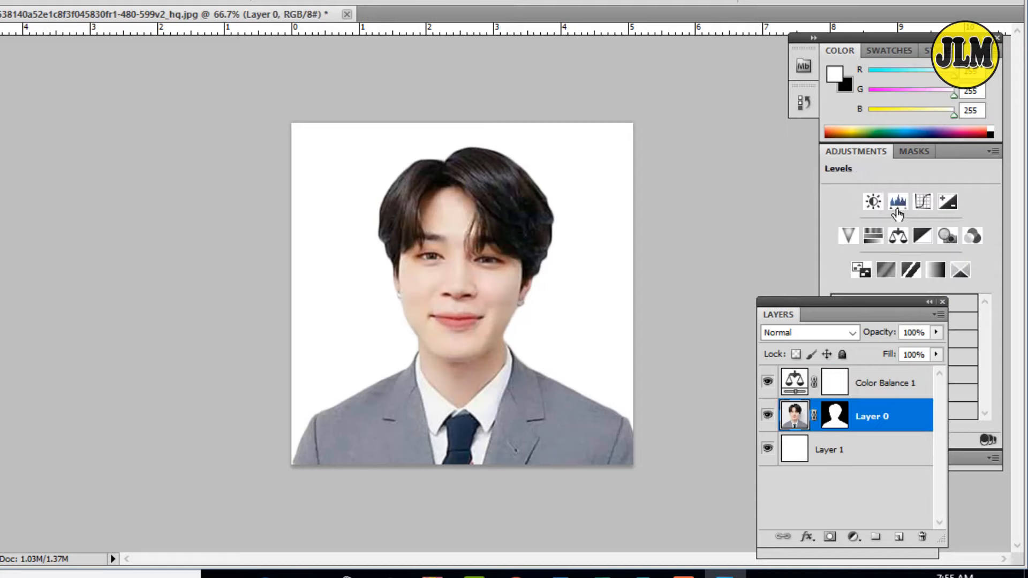
left_click_drag(871, 298, 930, 238)
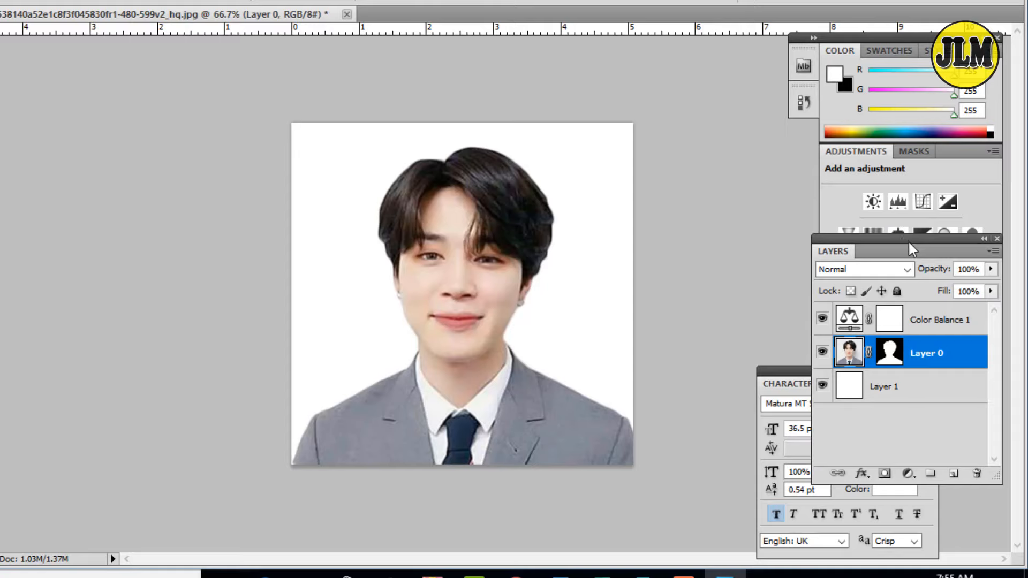
left_click(878, 389)
left_click(850, 360)
left_click(899, 390)
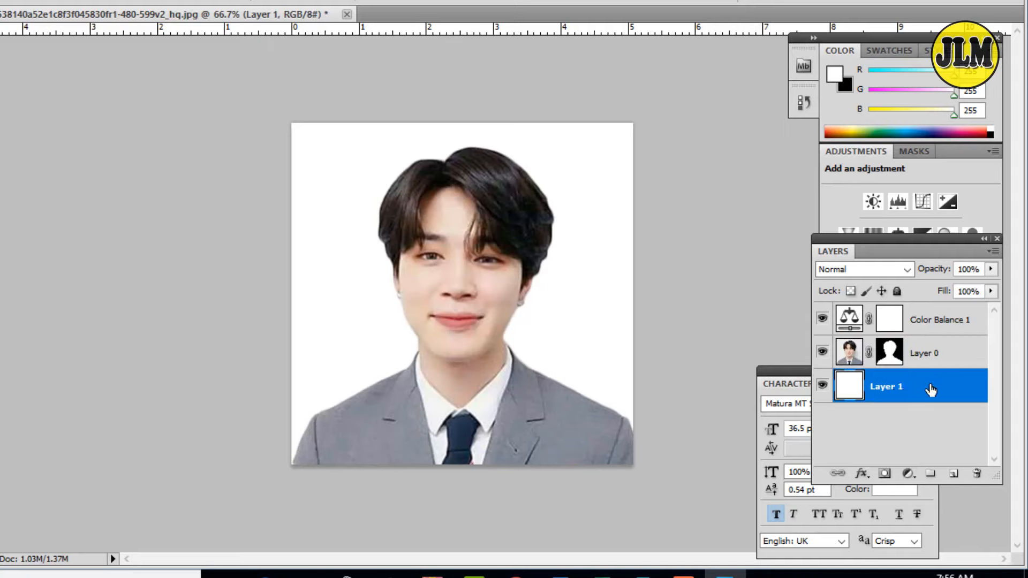
right_click(930, 391)
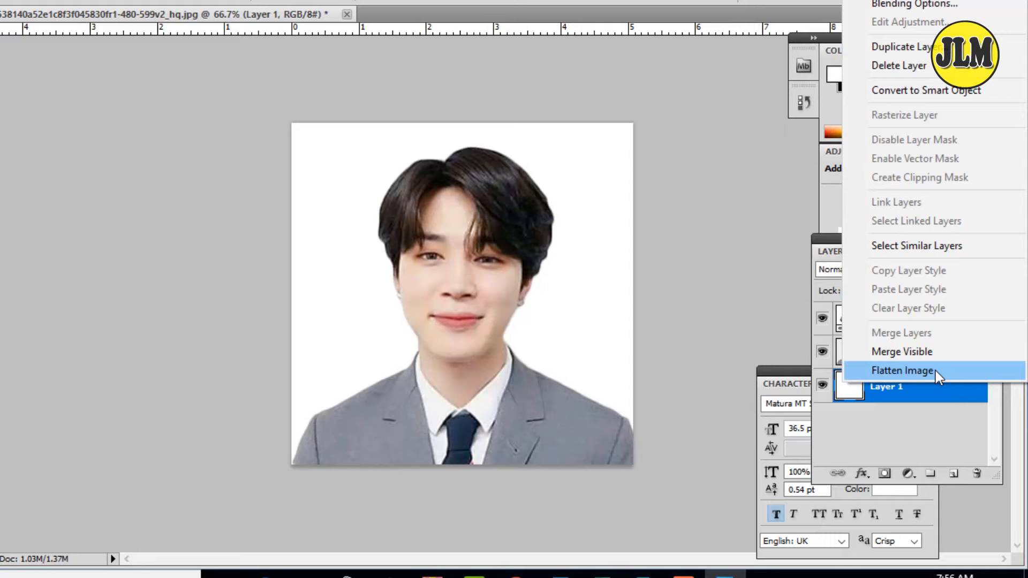
left_click(935, 371)
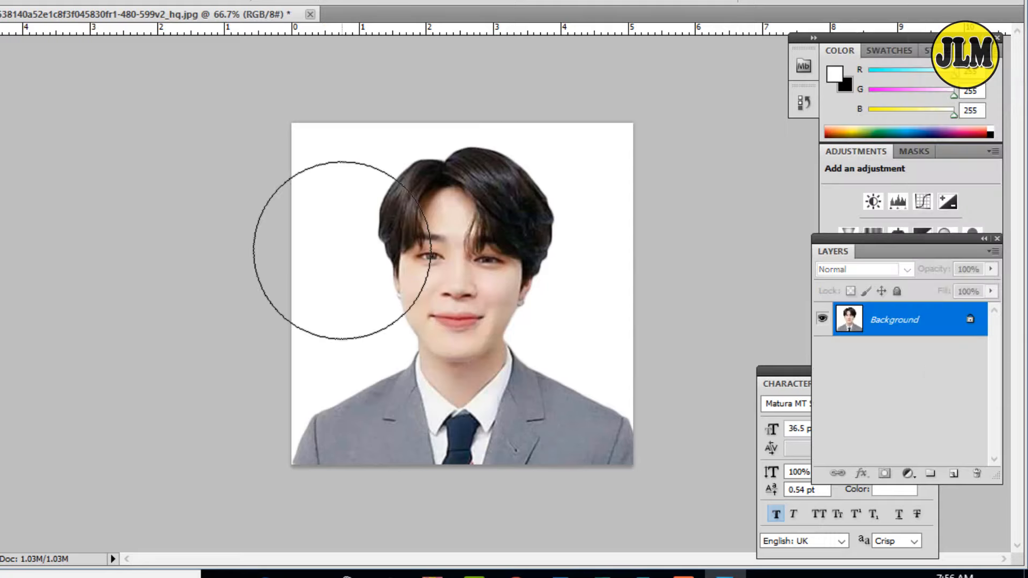
Step: Frame the whole portrait with the Crop tool and shrink the frame slightly from its upper-right corner
key("c")
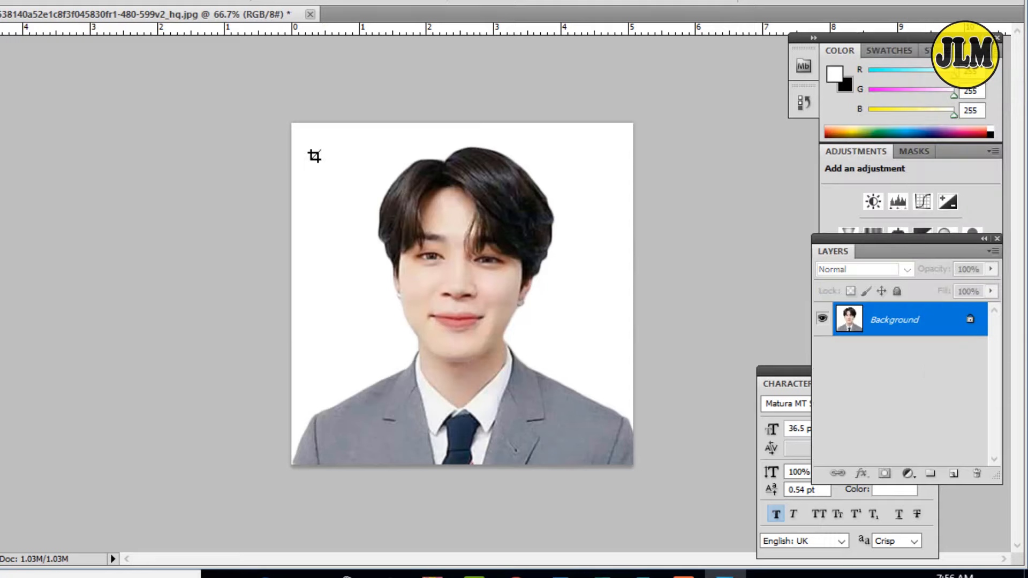
left_click_drag(265, 118, 671, 485)
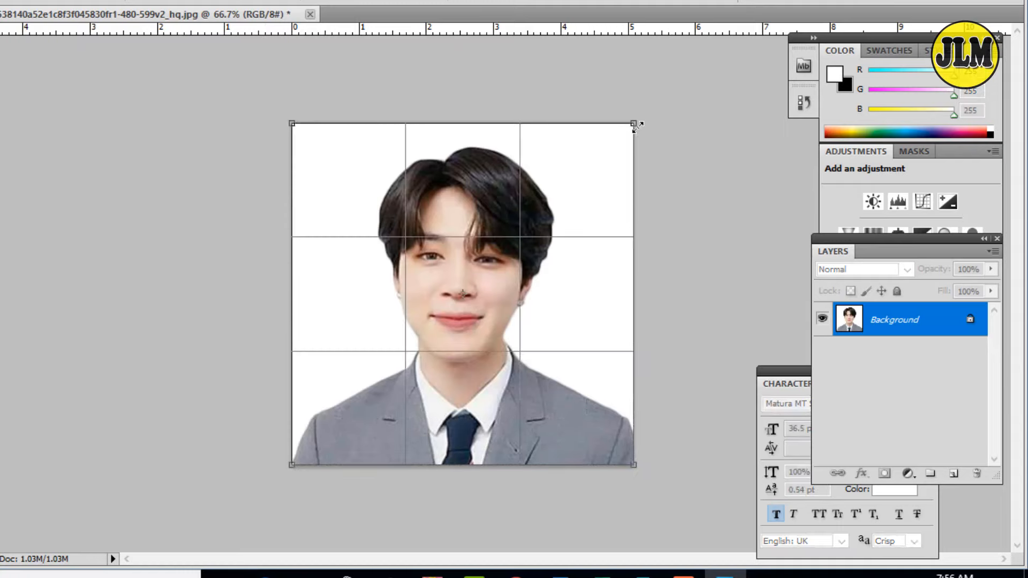
left_click_drag(633, 122, 623, 133)
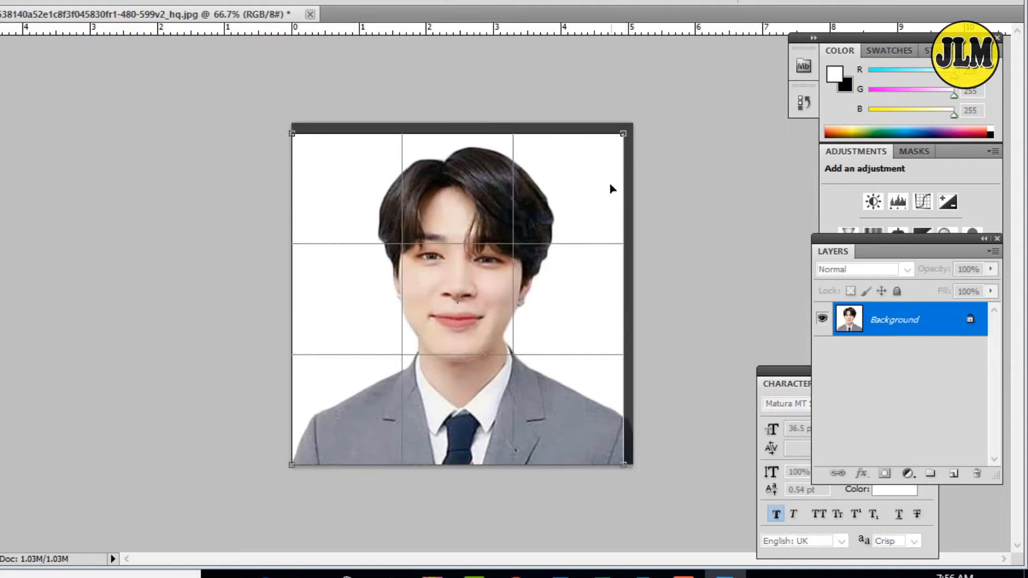
Step: Nudge the square crop frame until the man is centred in it, and apply the crop
key("Up")
key("Up")
key("Up")
key("Right")
key("Right")
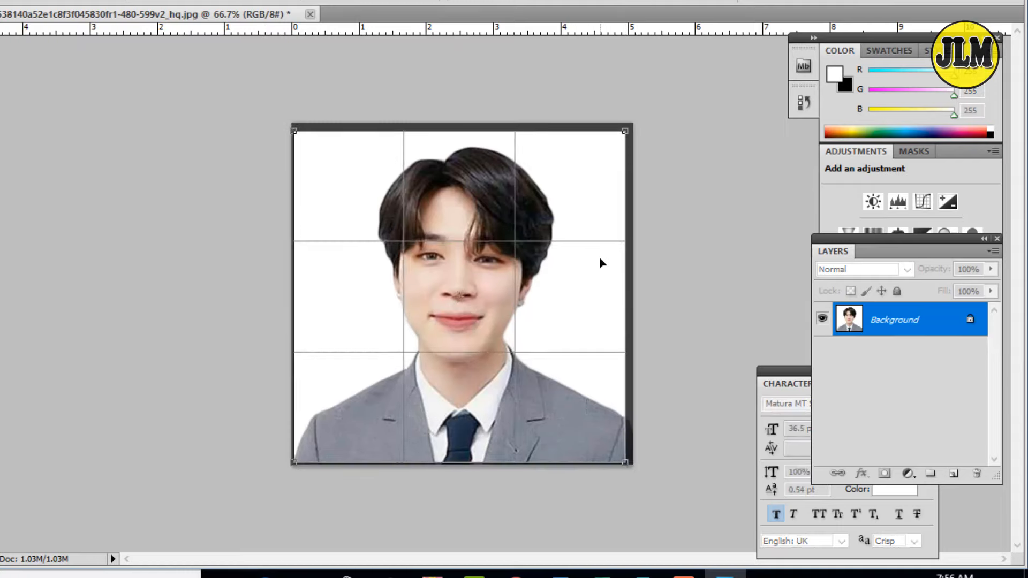
key("Left")
key("Left")
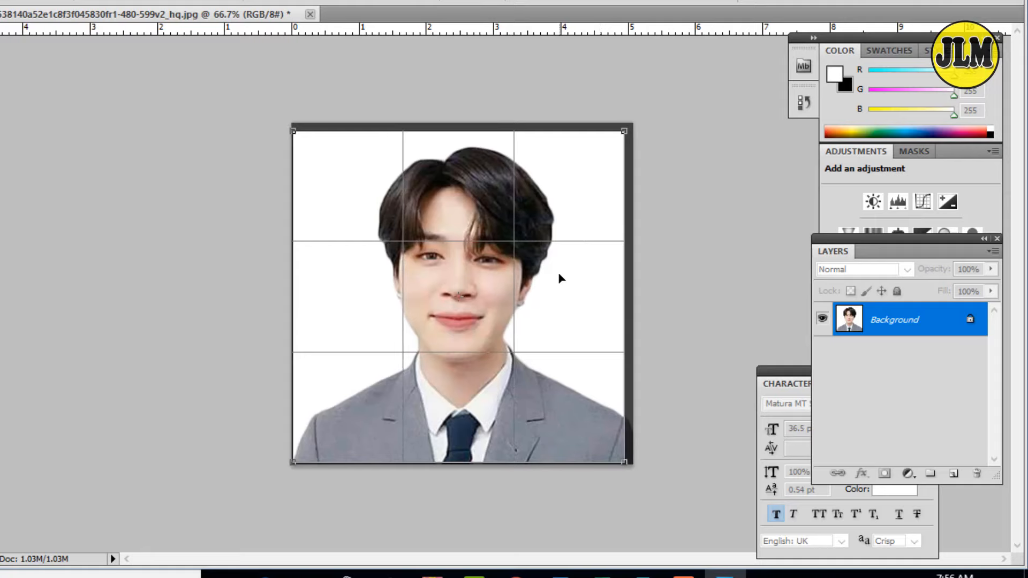
key("Right")
key("Right")
key("Down")
key("Down")
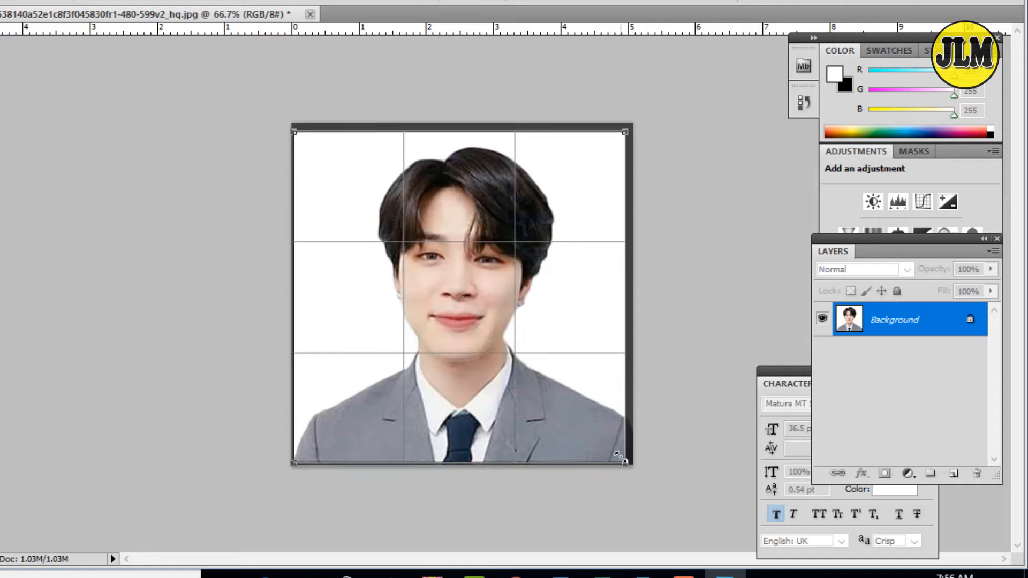
key("Right")
key("Right")
key("Right")
key("Right")
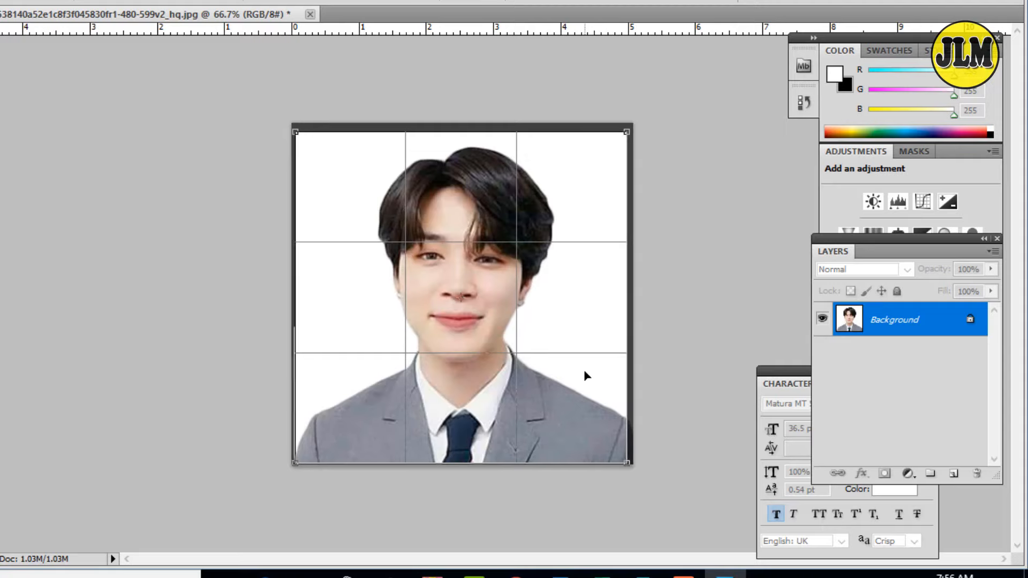
key("Return")
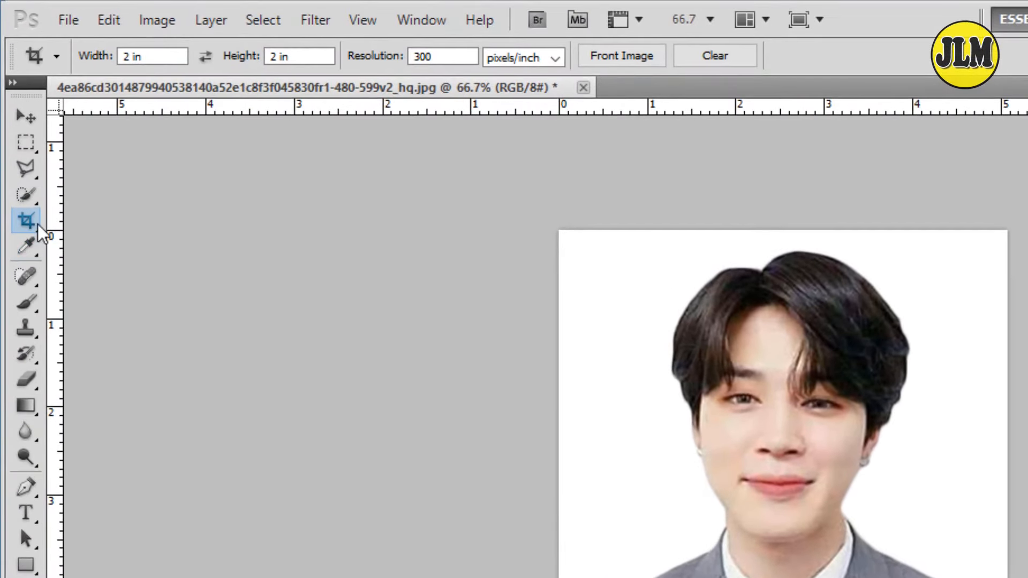
Step: Set the Crop tool's fixed size to 3.5 cm wide and 4.5 cm high
left_click(166, 56)
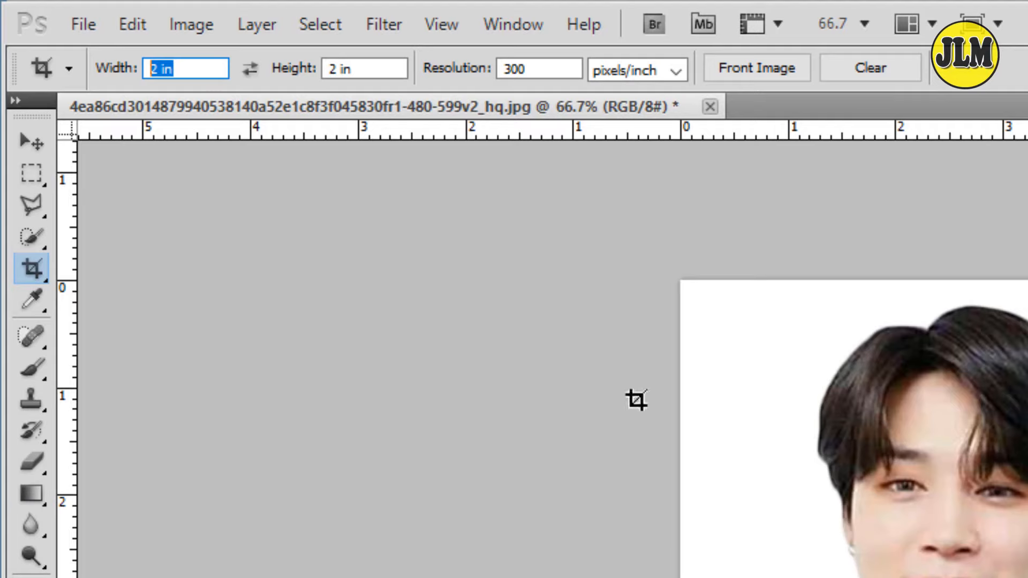
type("3.5 cm")
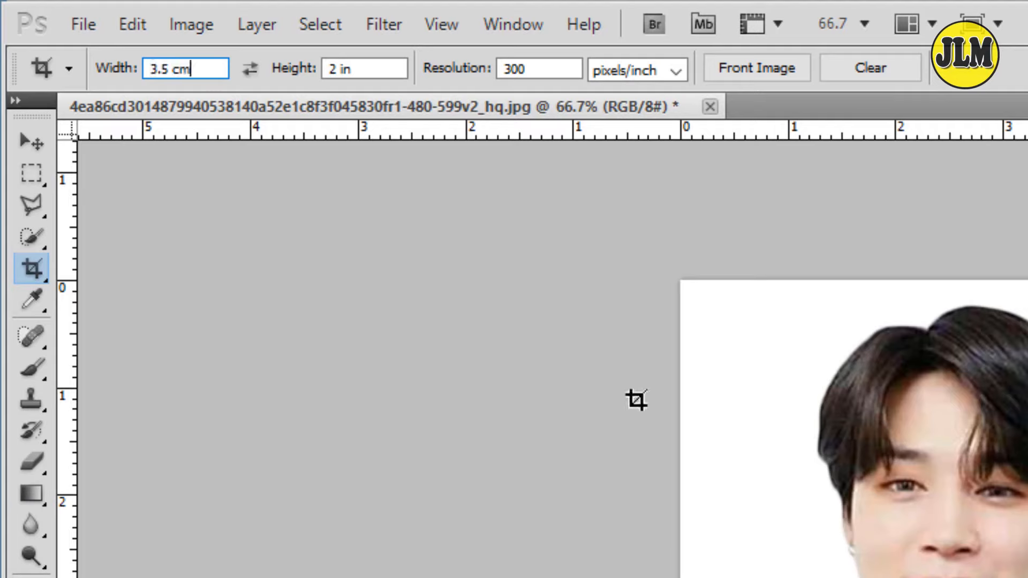
left_click(372, 69)
type("4.5 cm")
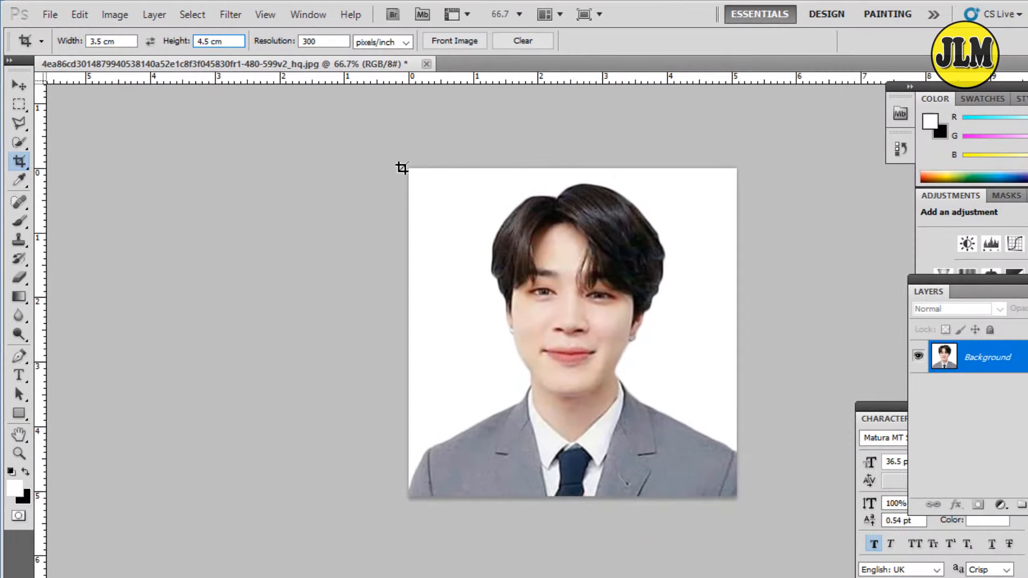
Step: Crop the portrait to a full-height passport-size frame centred horizontally on the man
left_click_drag(388, 156, 736, 527)
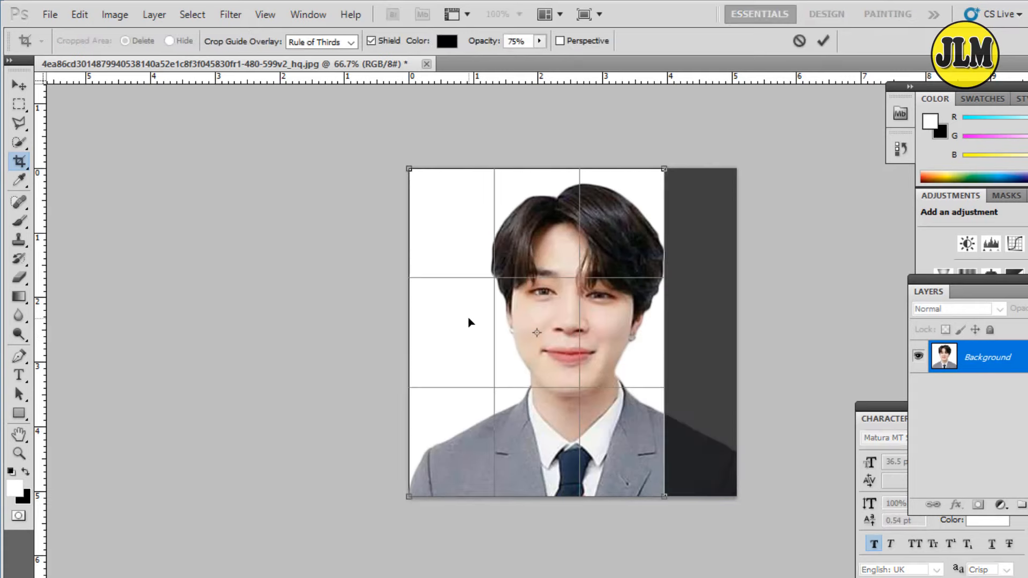
left_click_drag(469, 321, 505, 323)
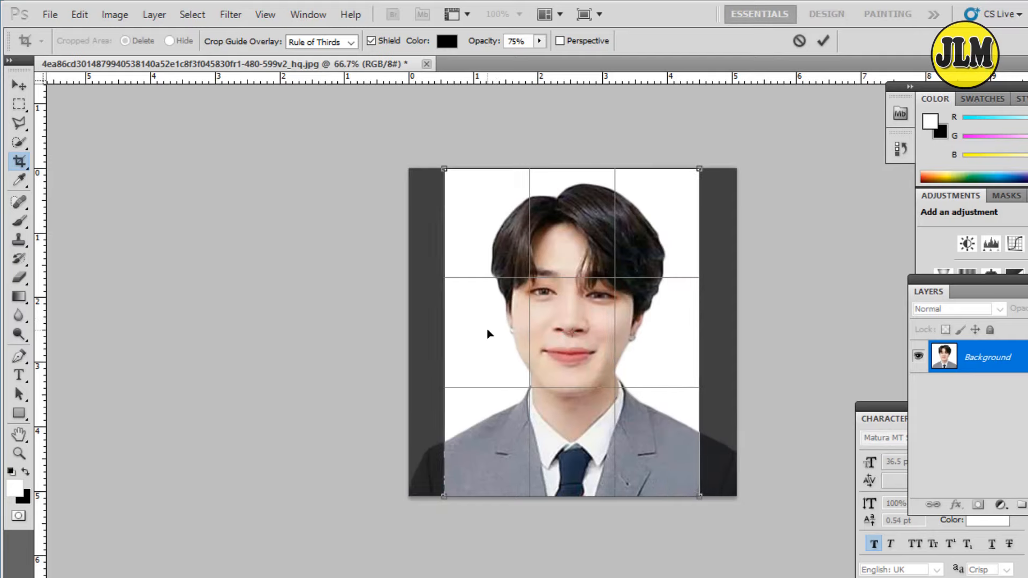
key("Right")
key("Right")
key("Right")
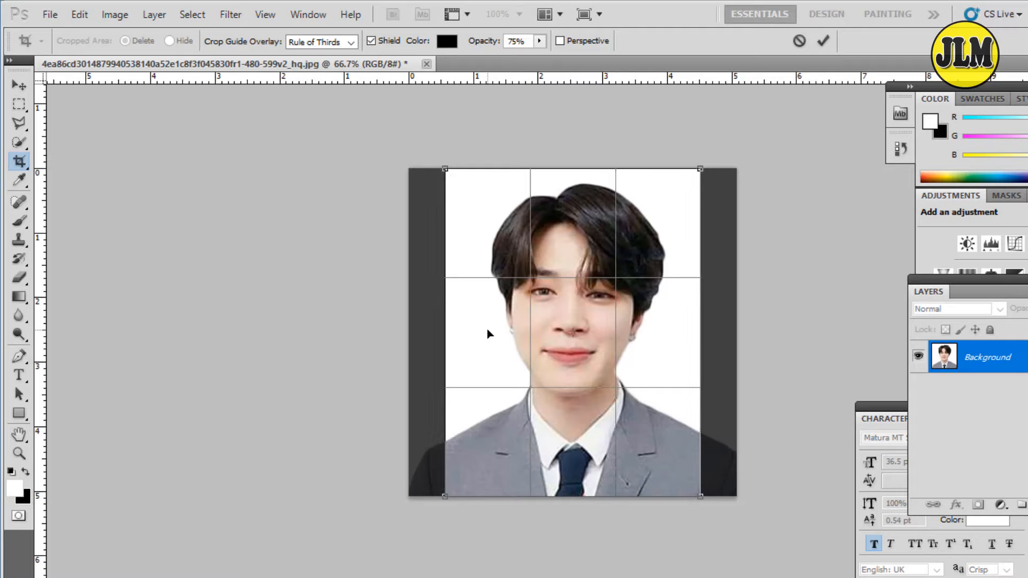
key("Right")
key("Right")
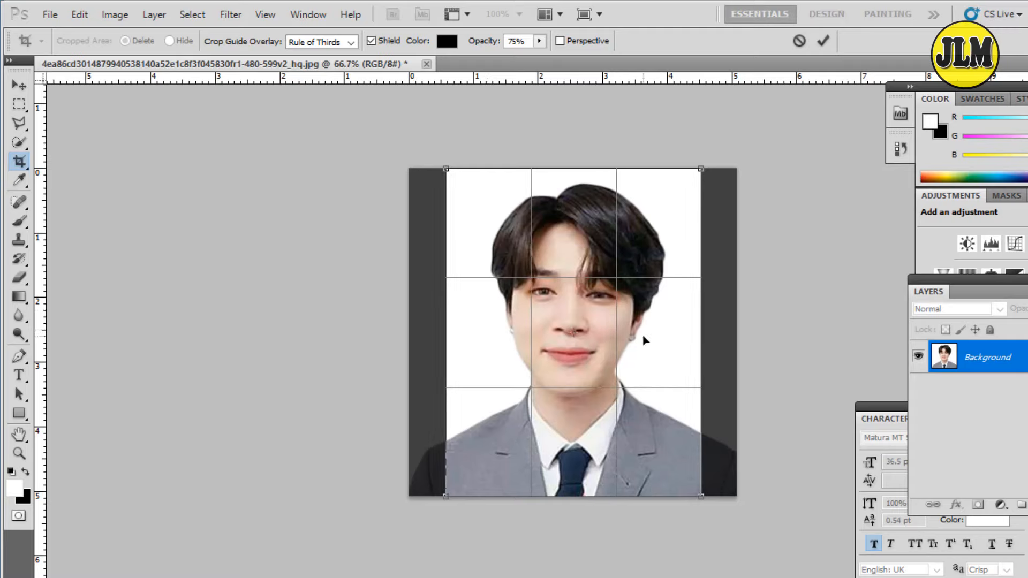
key("Right")
key("Right")
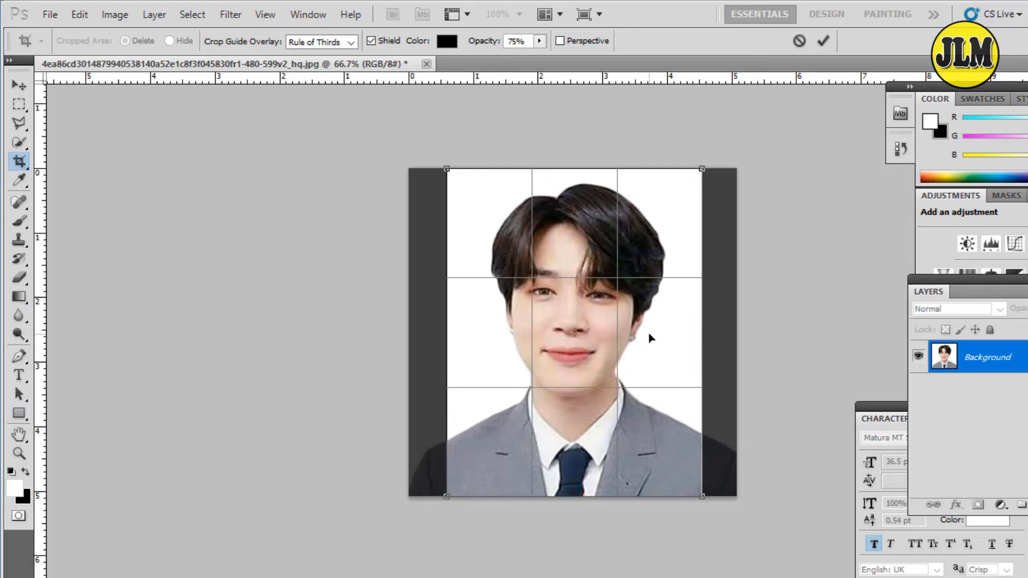
key("Right")
key("Right")
key("Right")
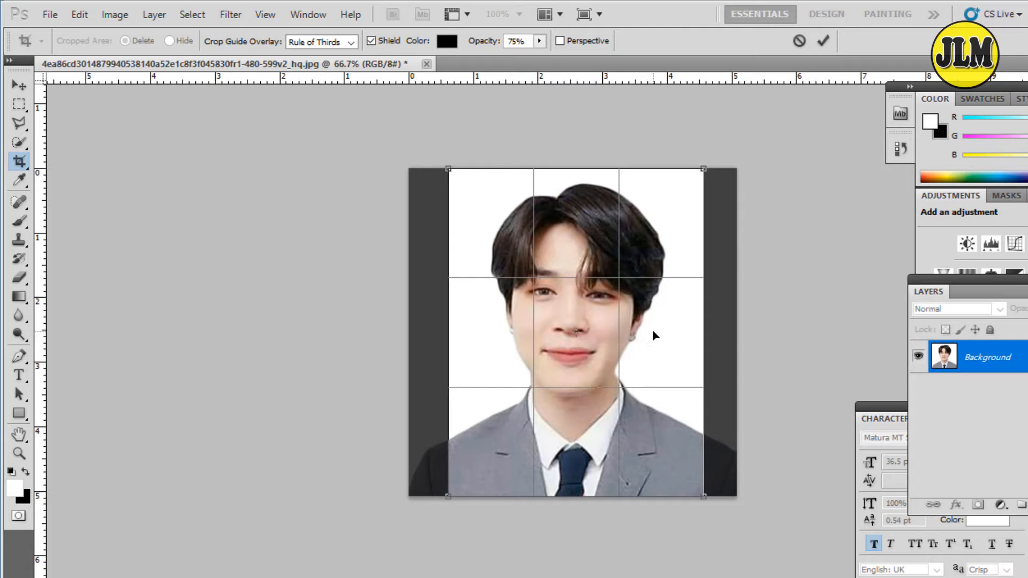
key("Return")
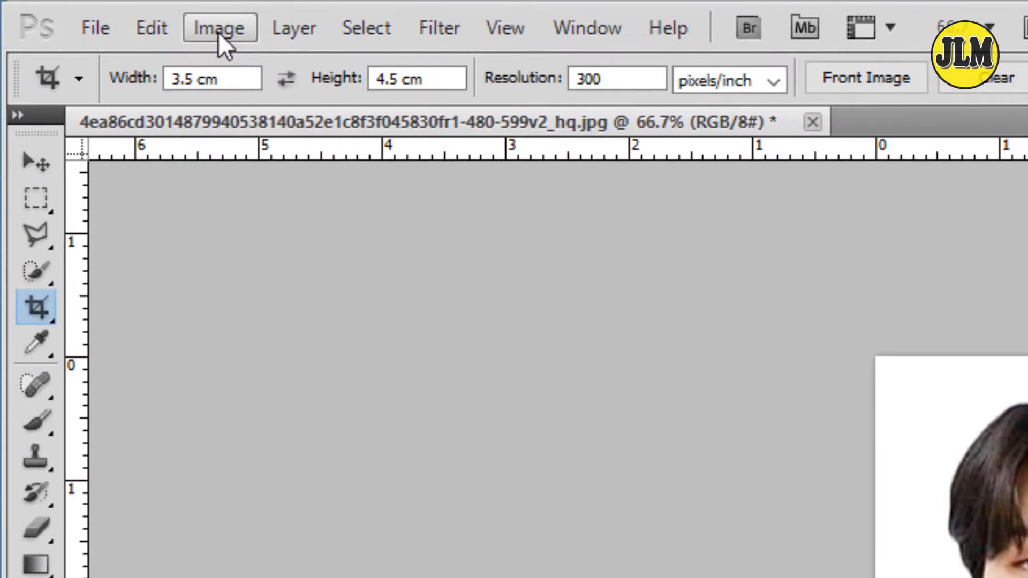
Step: Enlarge the canvas to 415 by 533 pixels around the centre to give the photo a thin black border
left_click(217, 31)
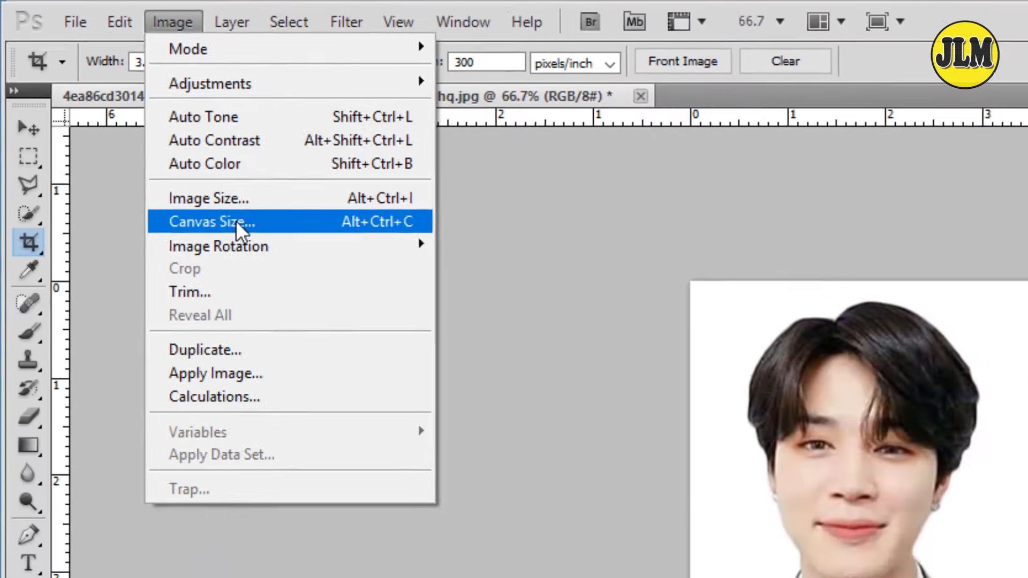
left_click(299, 280)
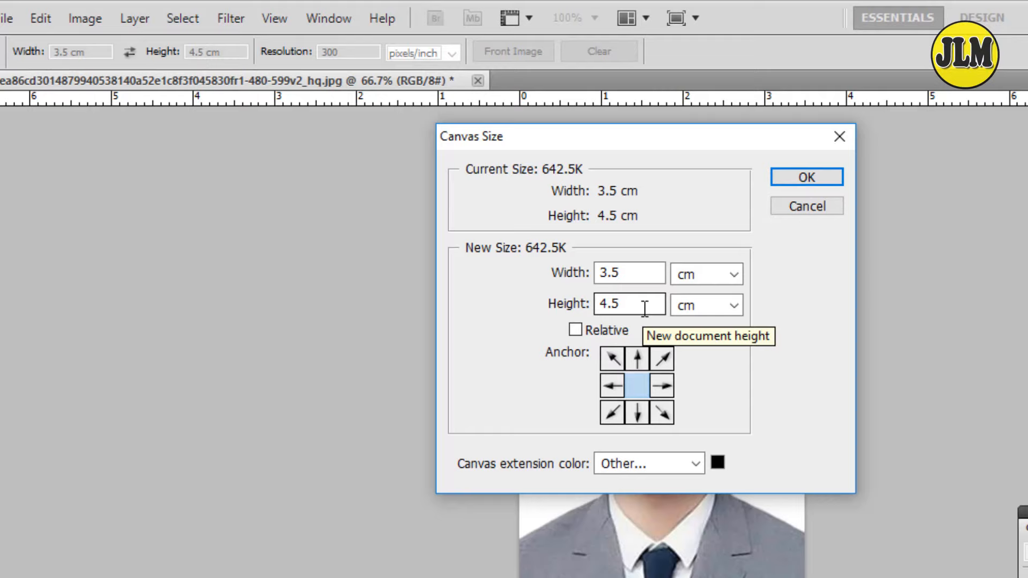
left_click(734, 274)
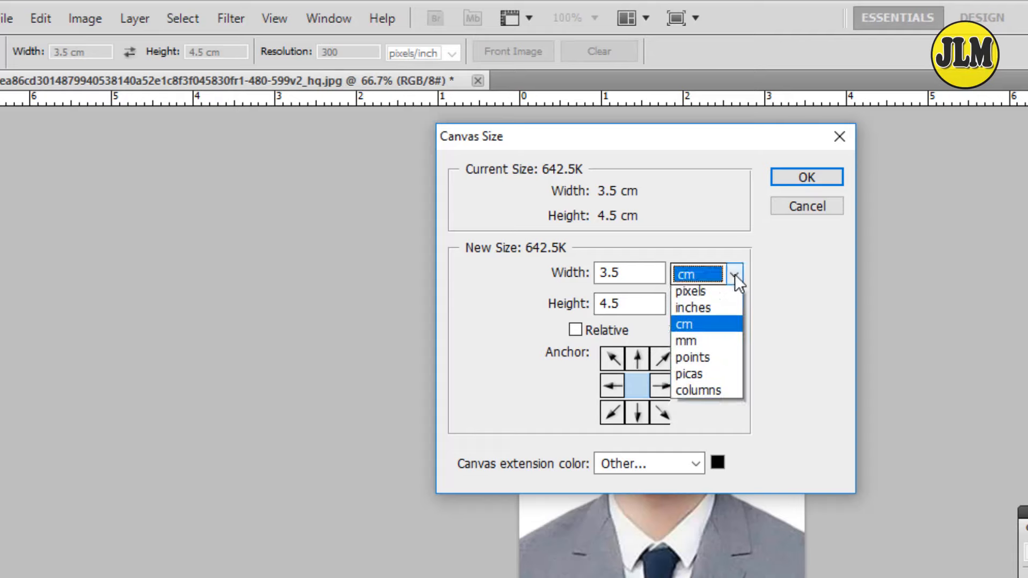
left_click(715, 310)
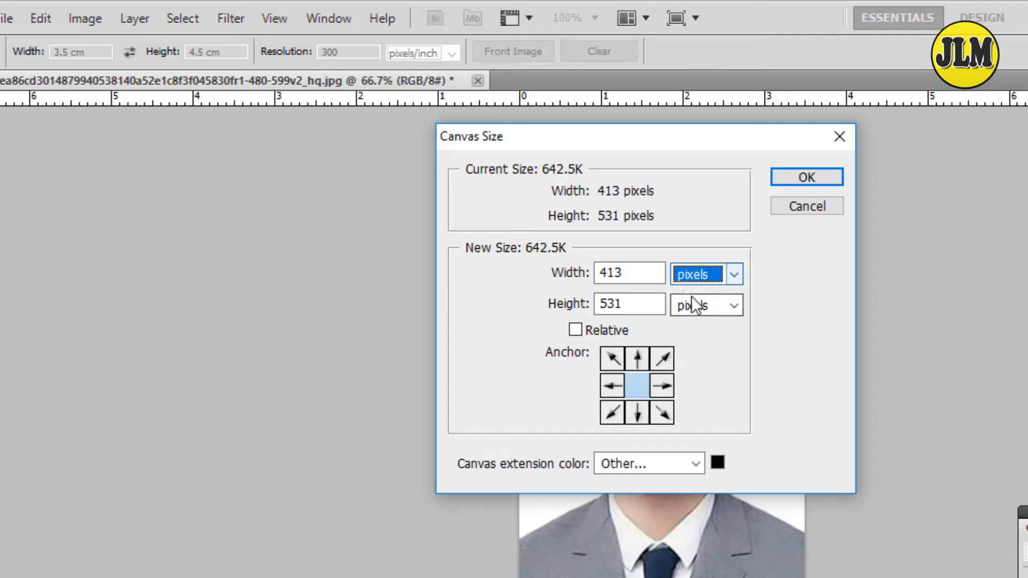
left_click(648, 276)
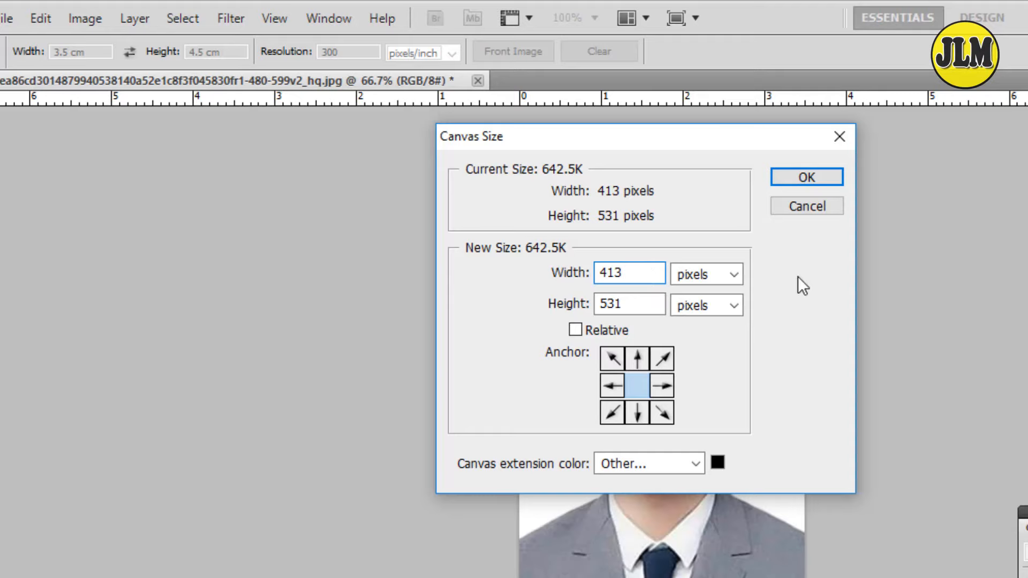
key("BackSpace")
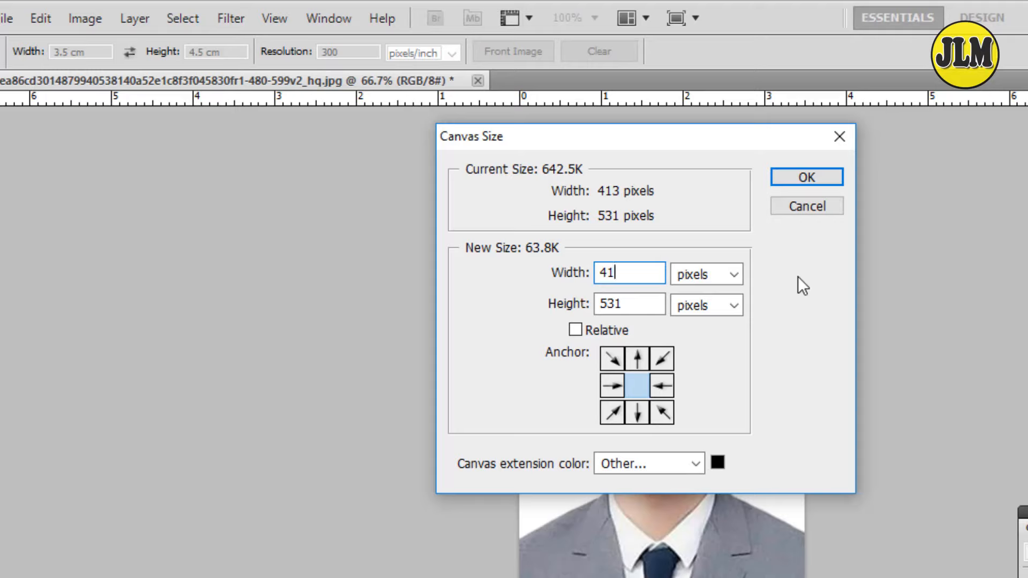
key("BackSpace")
type("15")
left_click(647, 304)
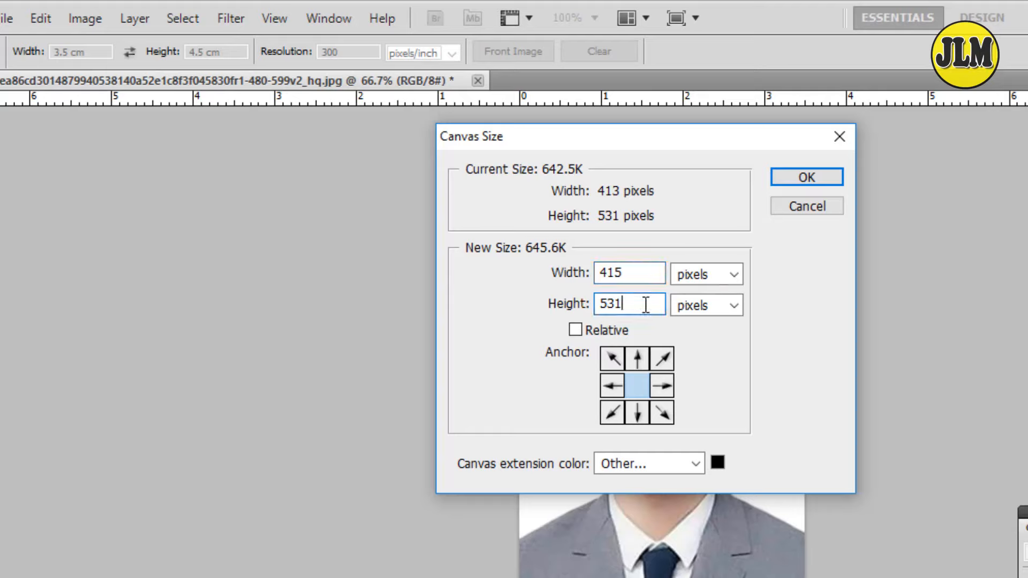
key("BackSpace")
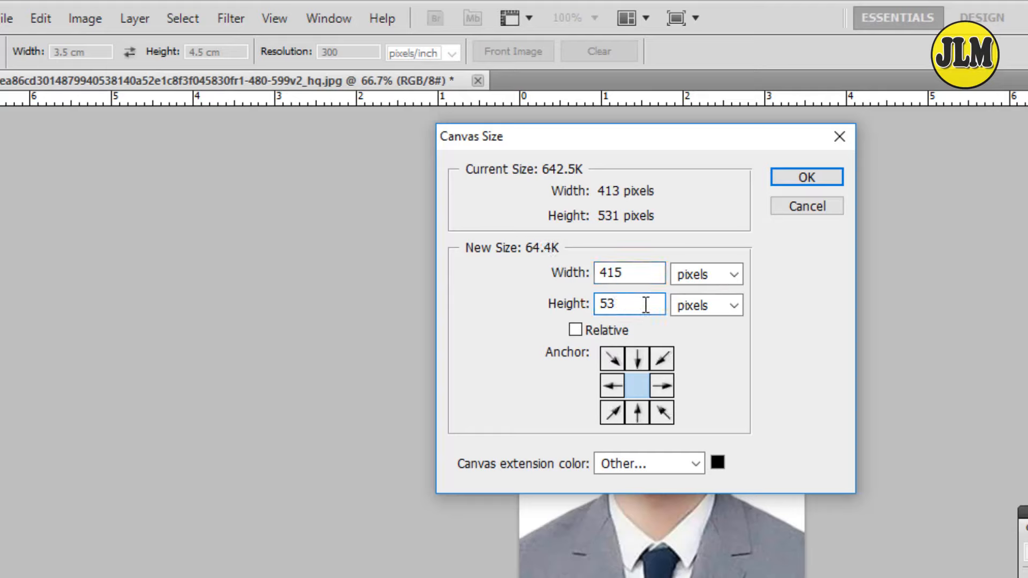
type("3")
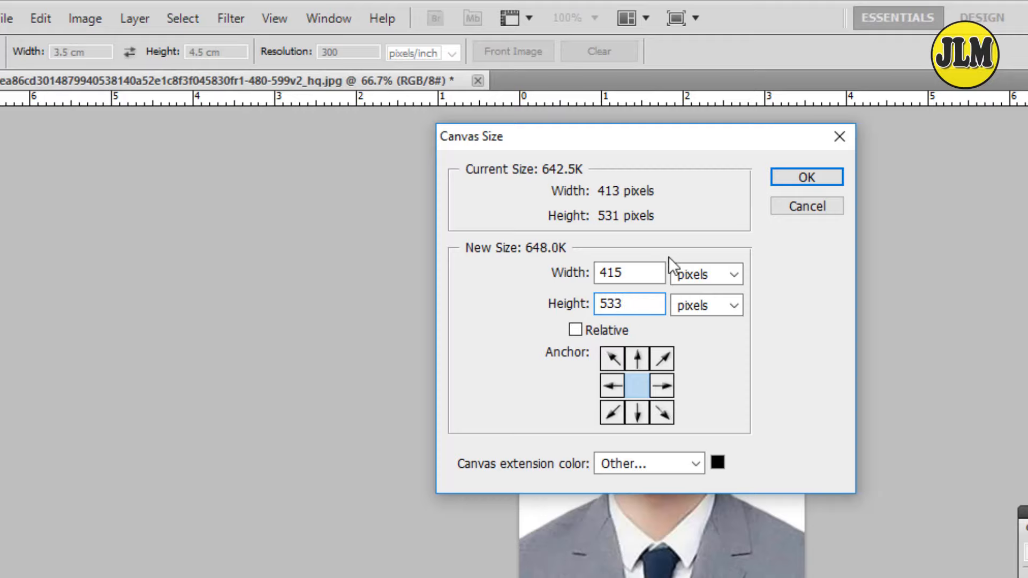
left_click(808, 174)
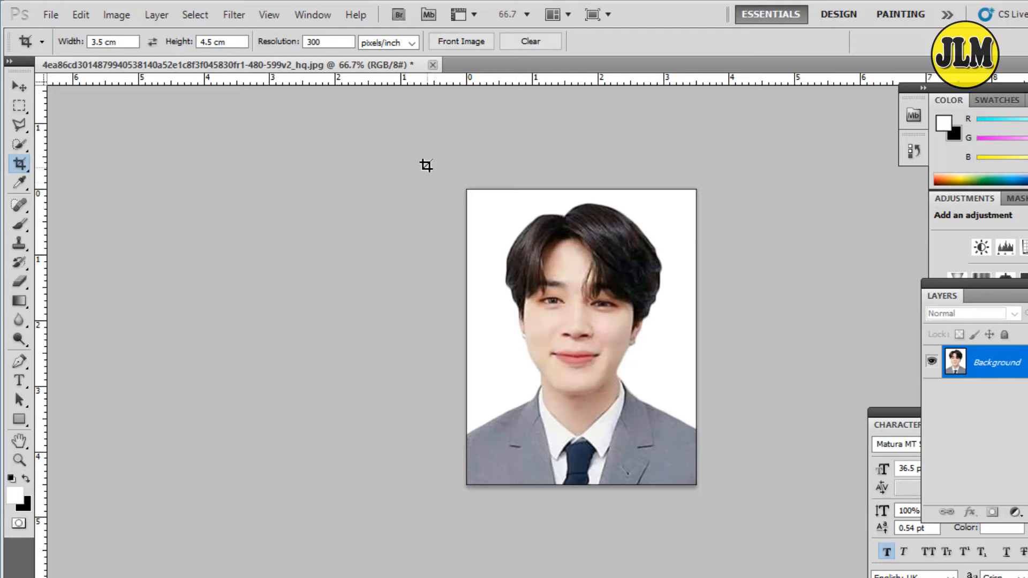
Step: Crop the bordered photo over its full extent with the fixed 3.5 × 4.5 cm size and select the whole image
left_click_drag(467, 189, 676, 526)
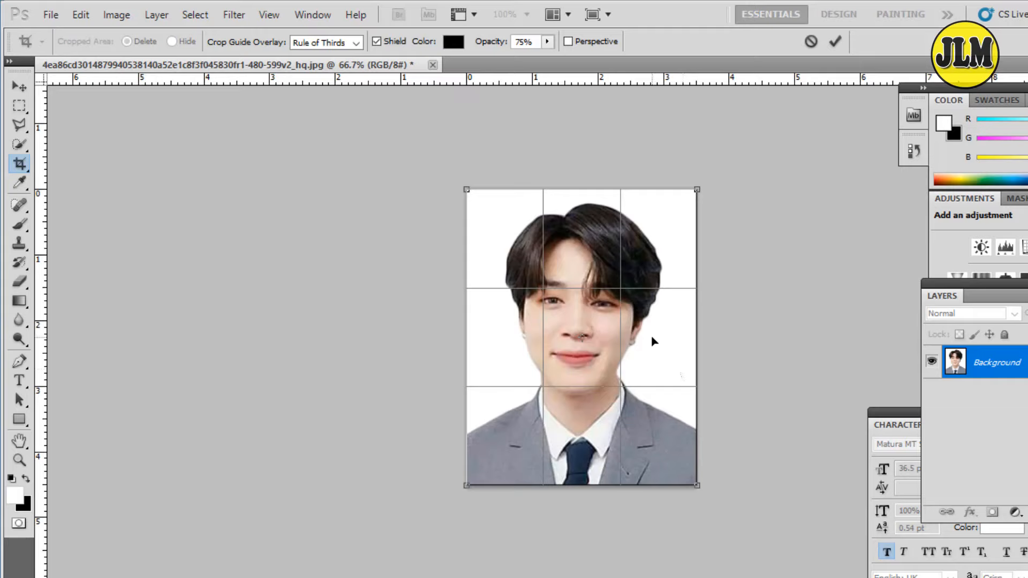
key("Return")
key("ctrl+a")
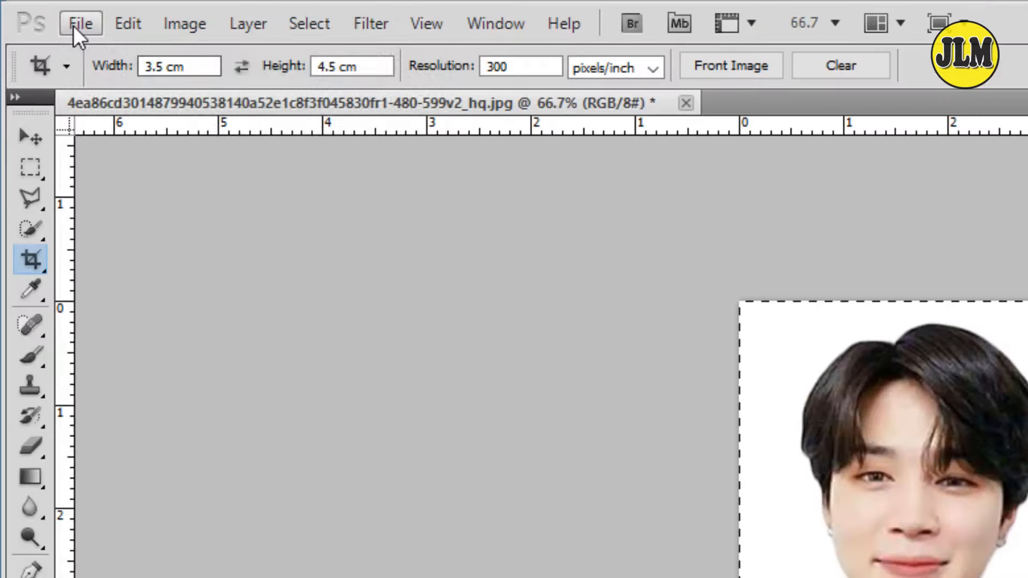
Step: Create a new blank document 5 inches wide and 7 inches high
left_click(51, 15)
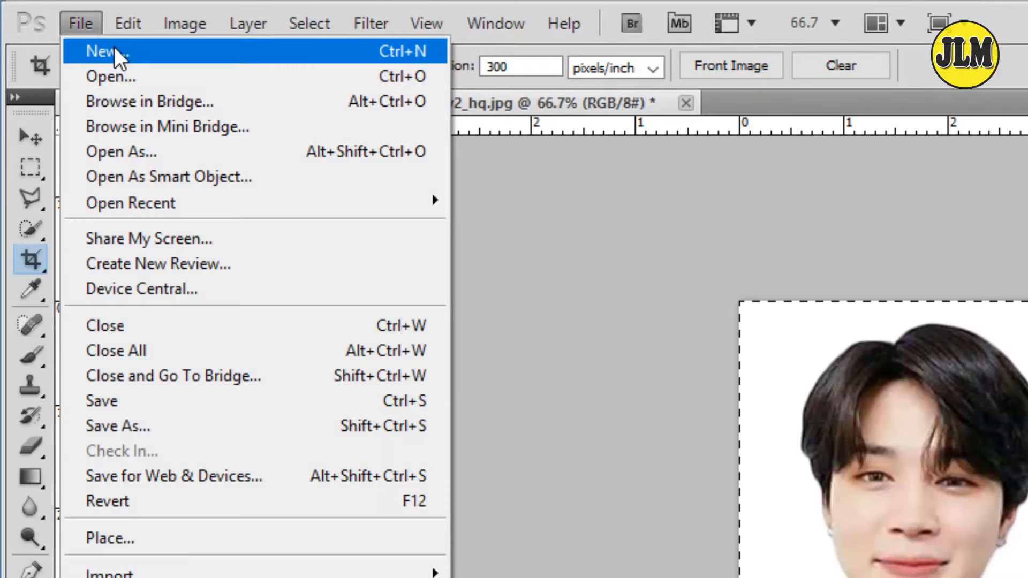
left_click(114, 52)
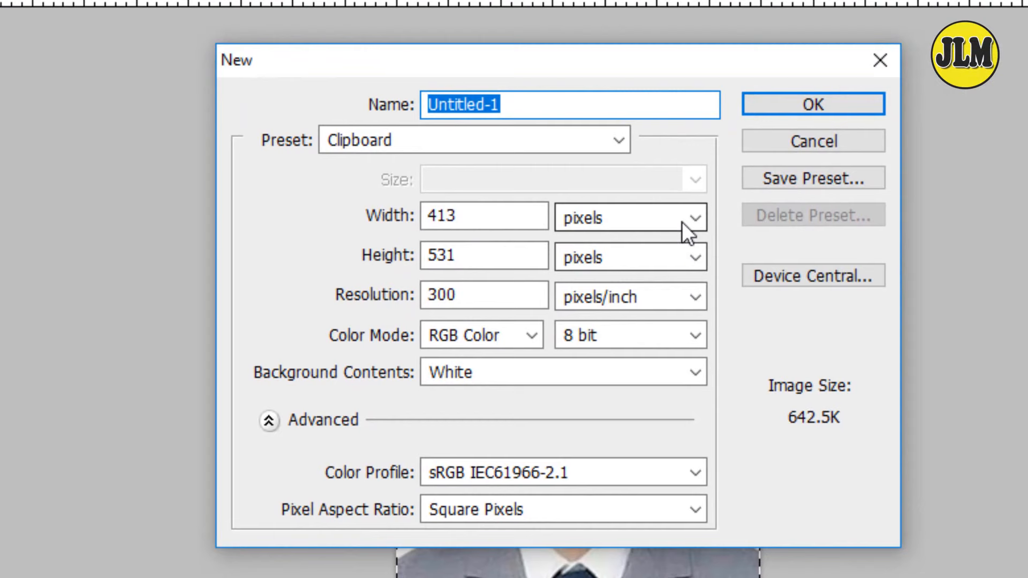
left_click(688, 219)
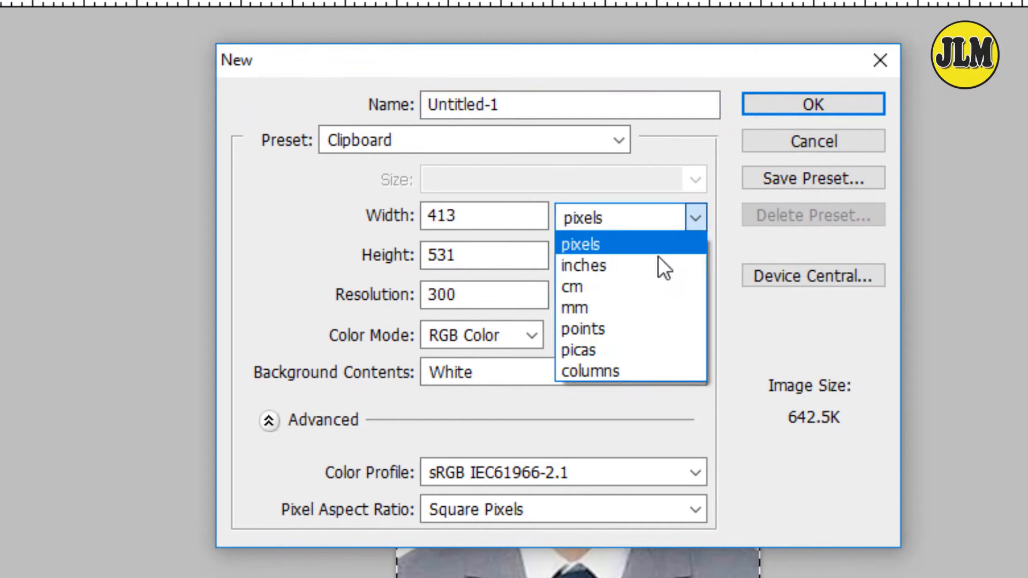
left_click(645, 267)
double_click(518, 212)
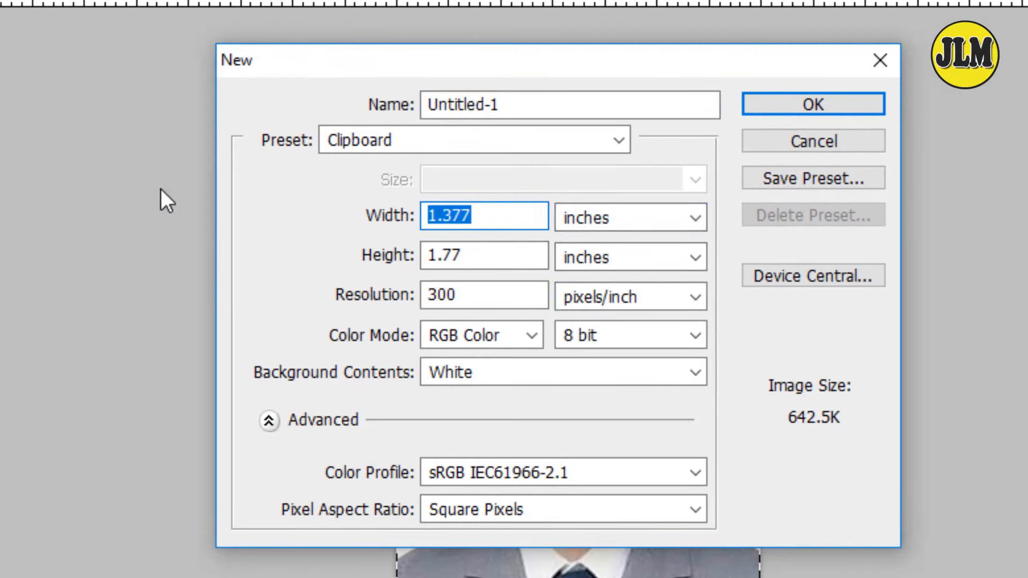
type("5")
double_click(500, 257)
type("7")
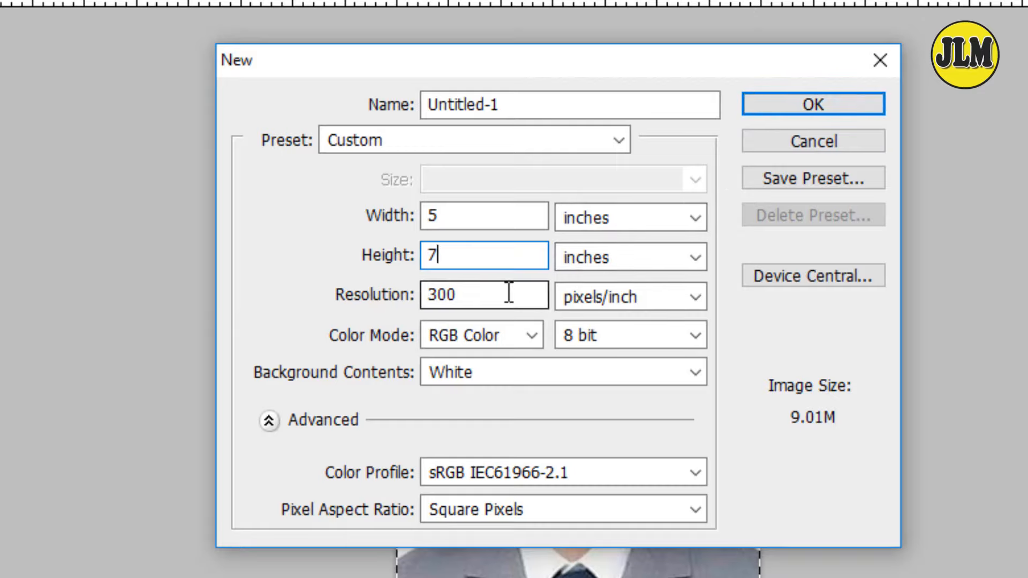
left_click(804, 107)
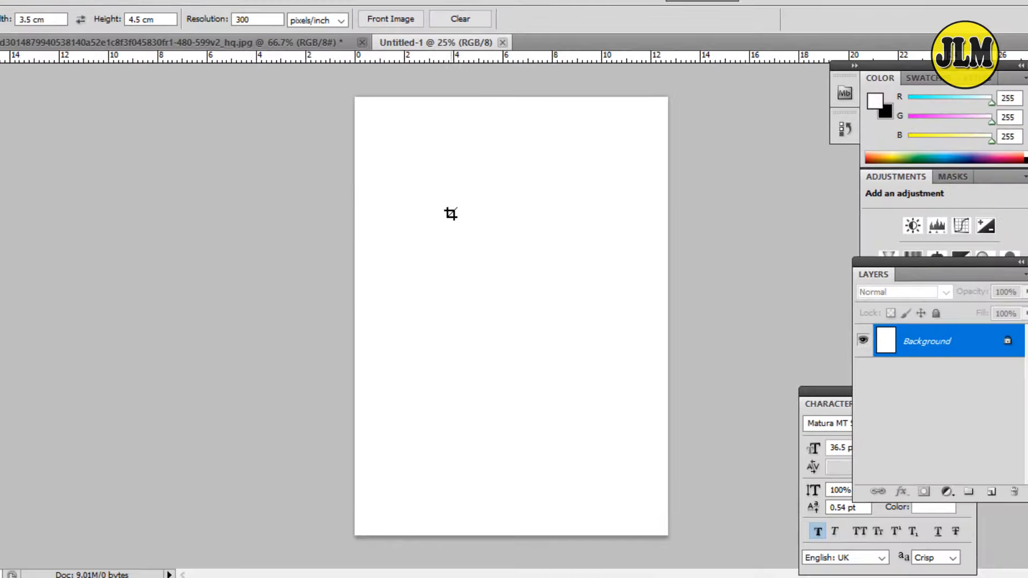
Step: Paste the passport-size photo three times and arrange the copies edge to edge in a row along the page's upper edge
key("ctrl+v")
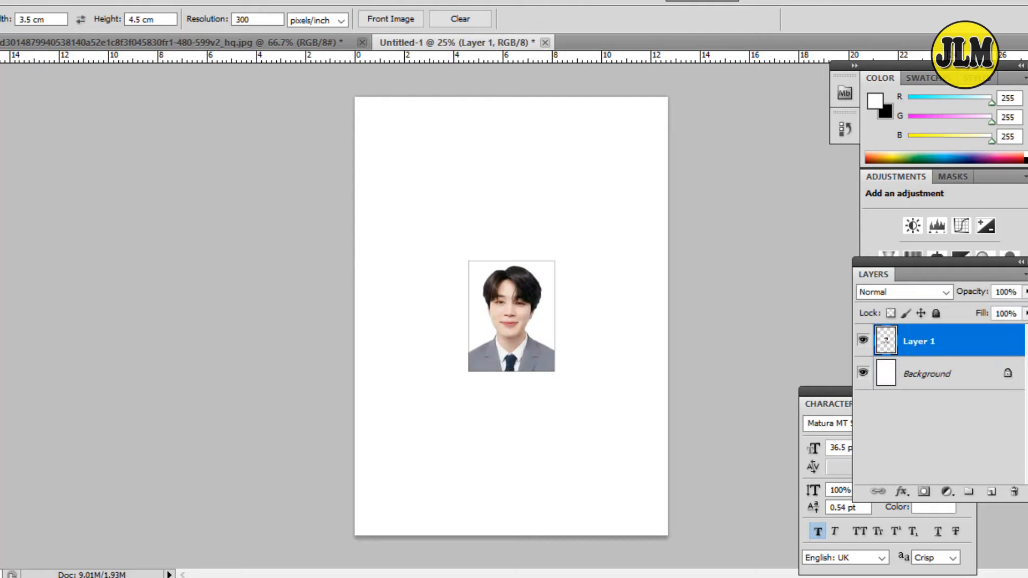
key("v")
left_click_drag(527, 304, 429, 155)
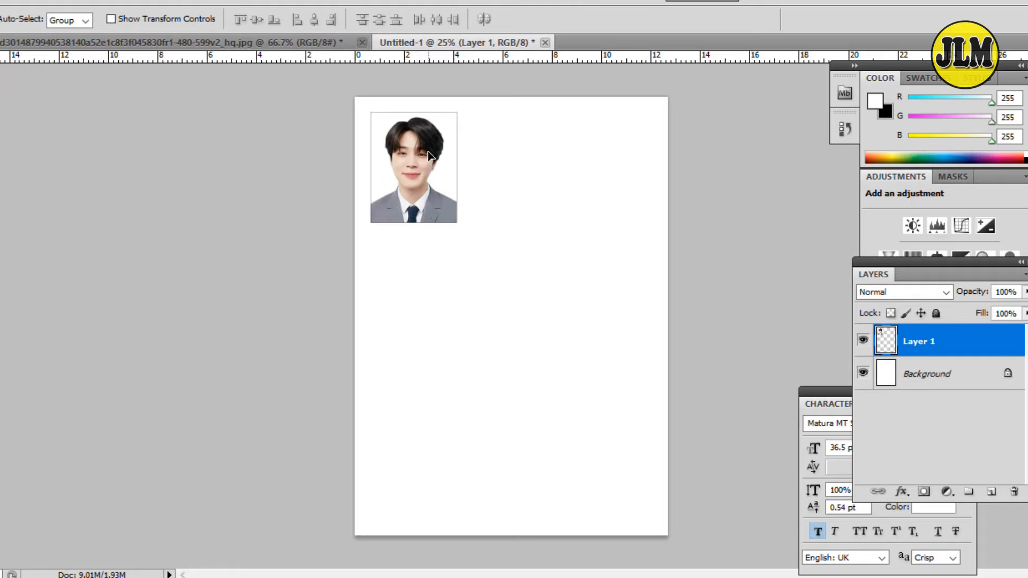
key("ctrl+v")
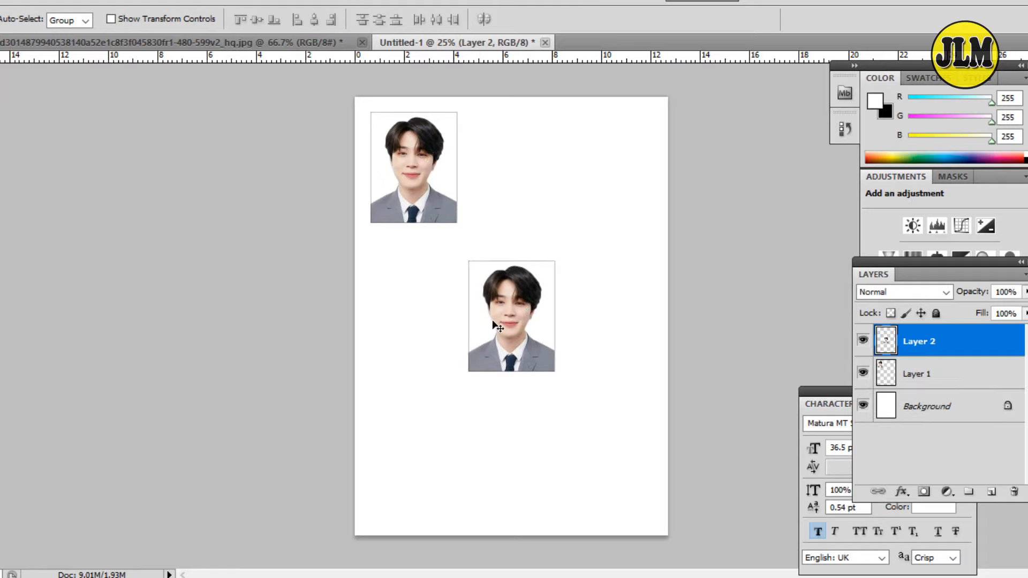
left_click_drag(492, 321, 482, 179)
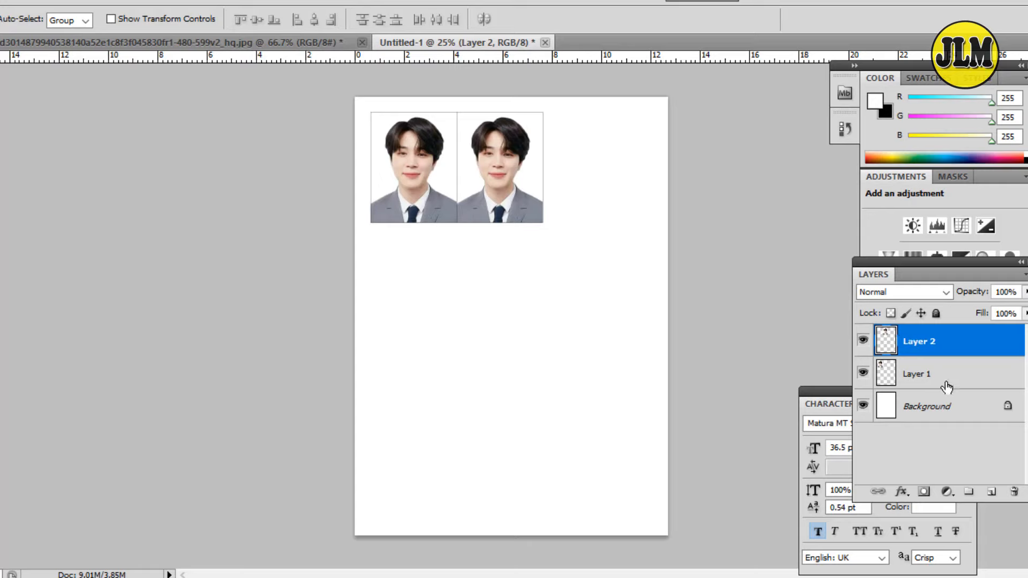
key("ctrl+v")
left_click_drag(520, 317, 584, 157)
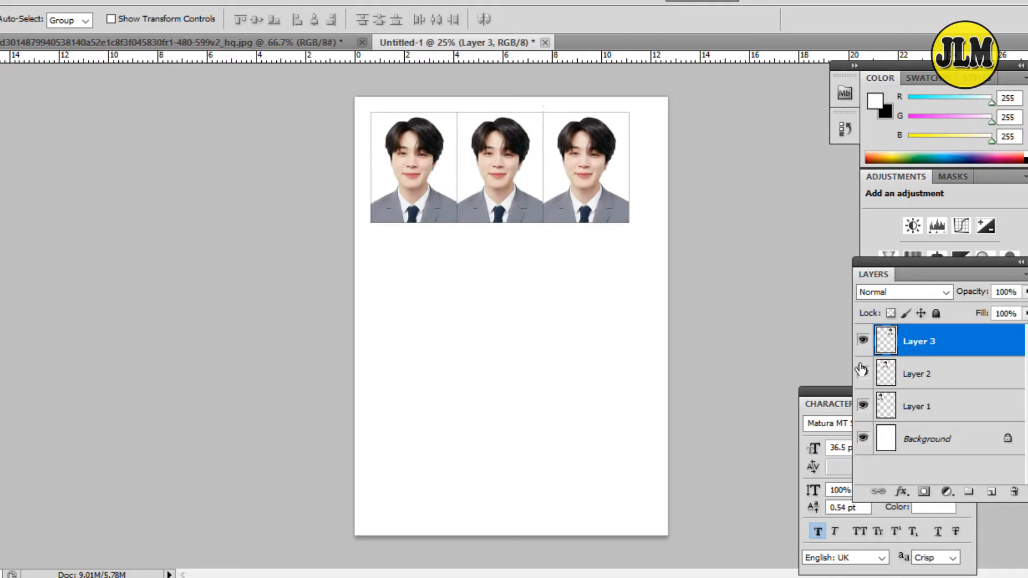
Step: Select the three photo layers together and nudge the row right to centre it horizontally on the page
left_click(955, 377, "ctrl")
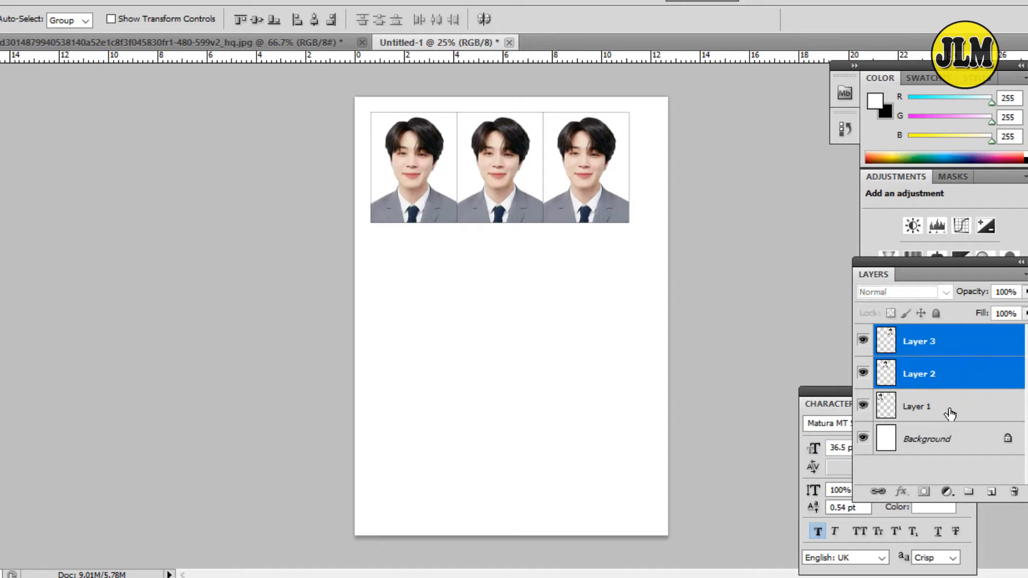
left_click(950, 413, "ctrl")
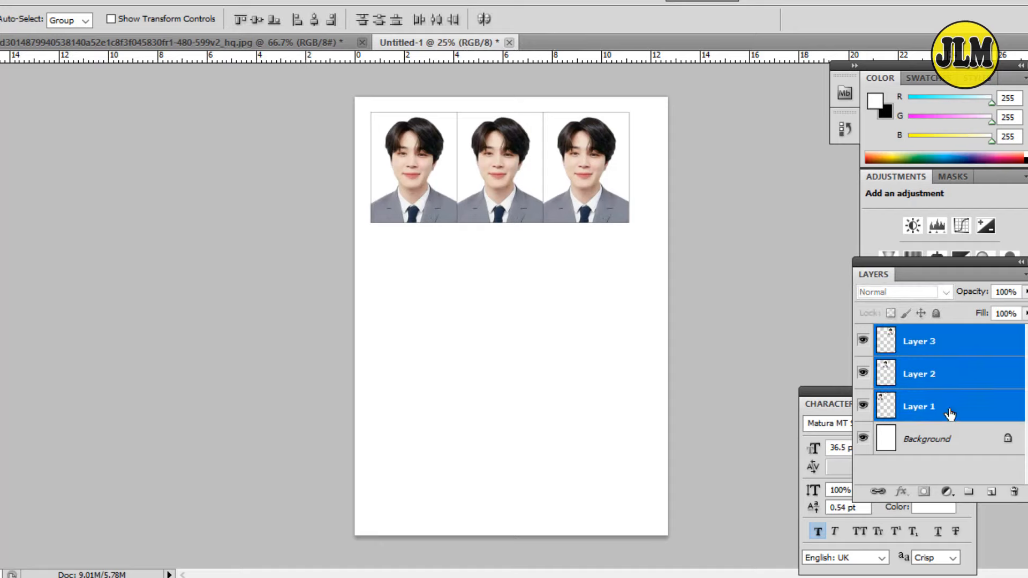
key("Right")
key("Right")
key("Right")
key("Right")
key("Right")
key("Right")
key("Right")
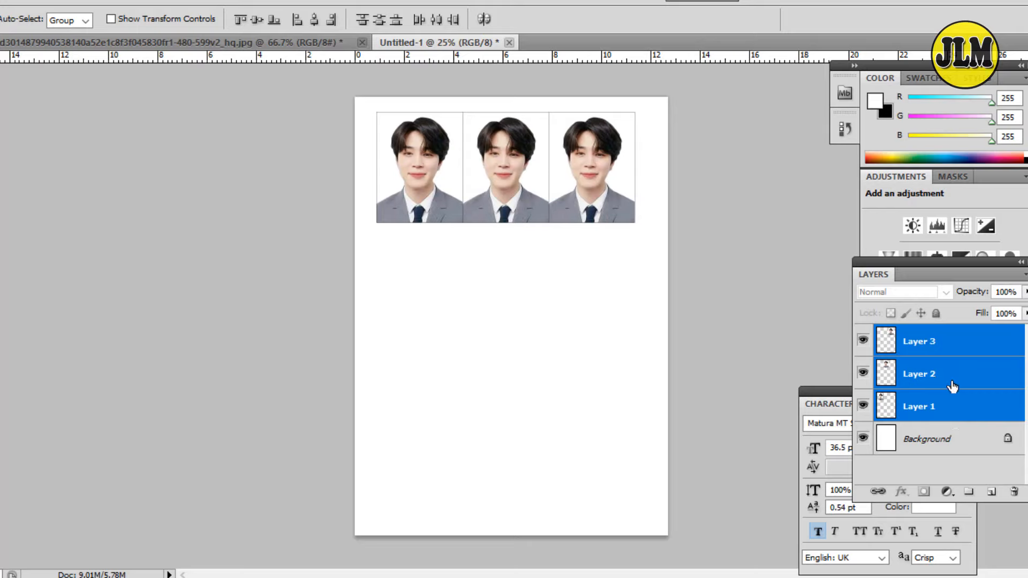
key("Right")
key("Right")
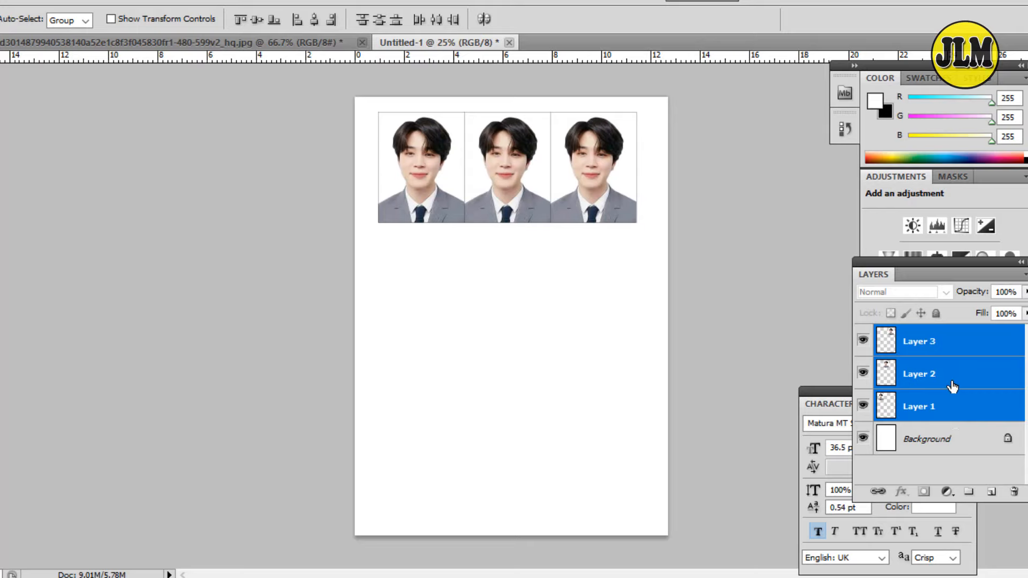
Step: Duplicate the three selected photo layers and place the copies as a second row directly beneath the first
right_click(953, 386)
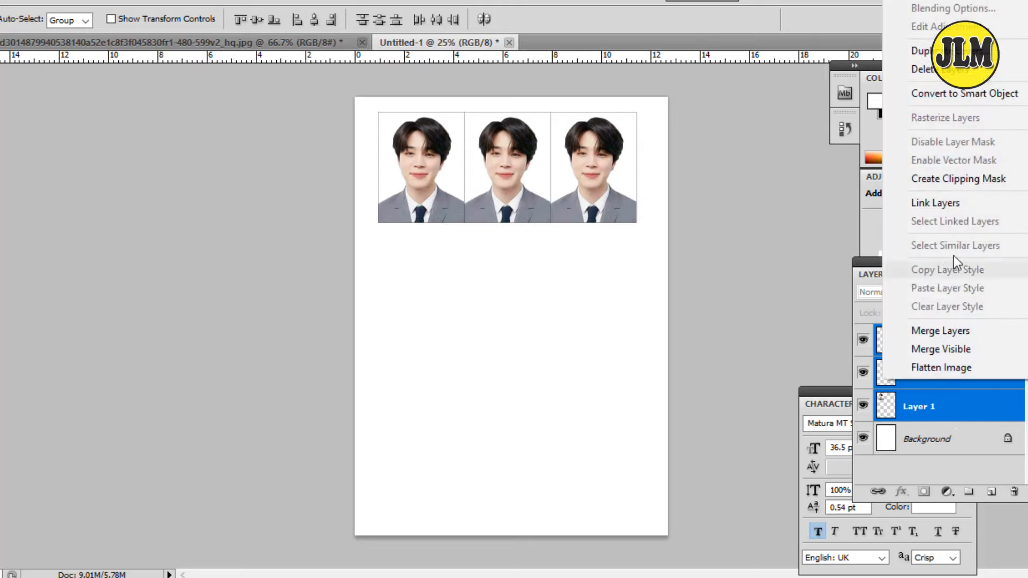
left_click(942, 50)
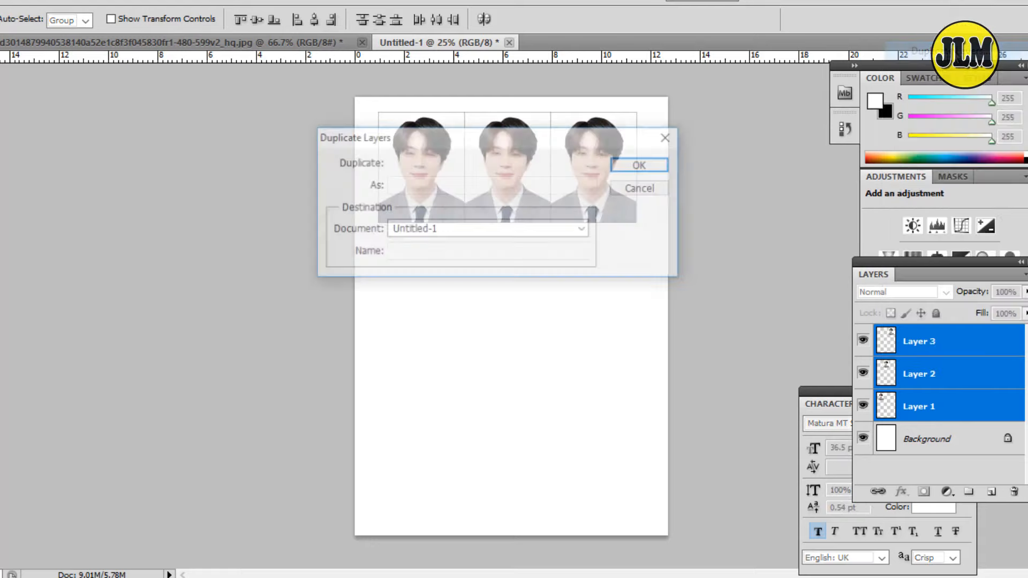
left_click(638, 166)
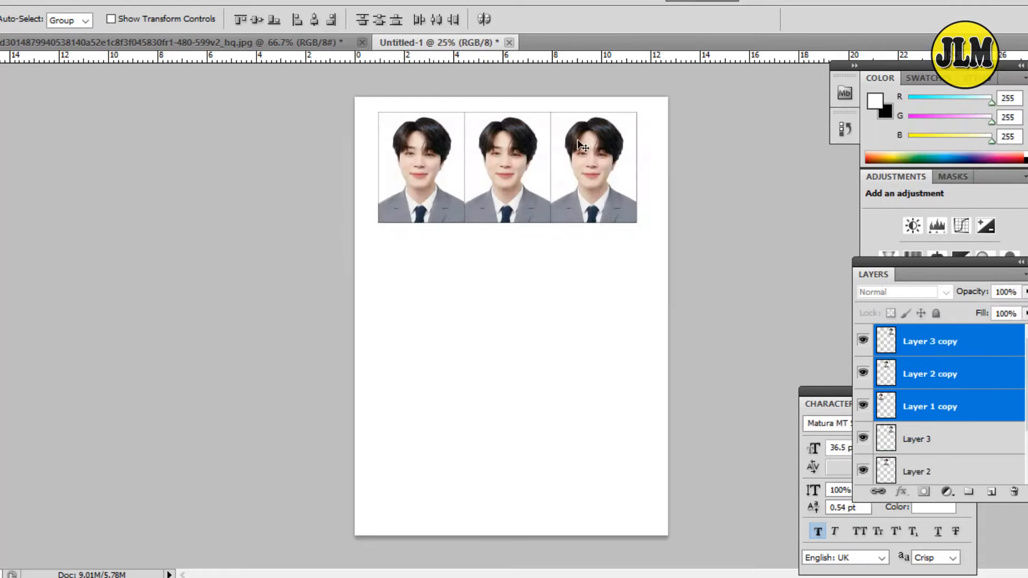
left_click_drag(590, 143, 589, 253)
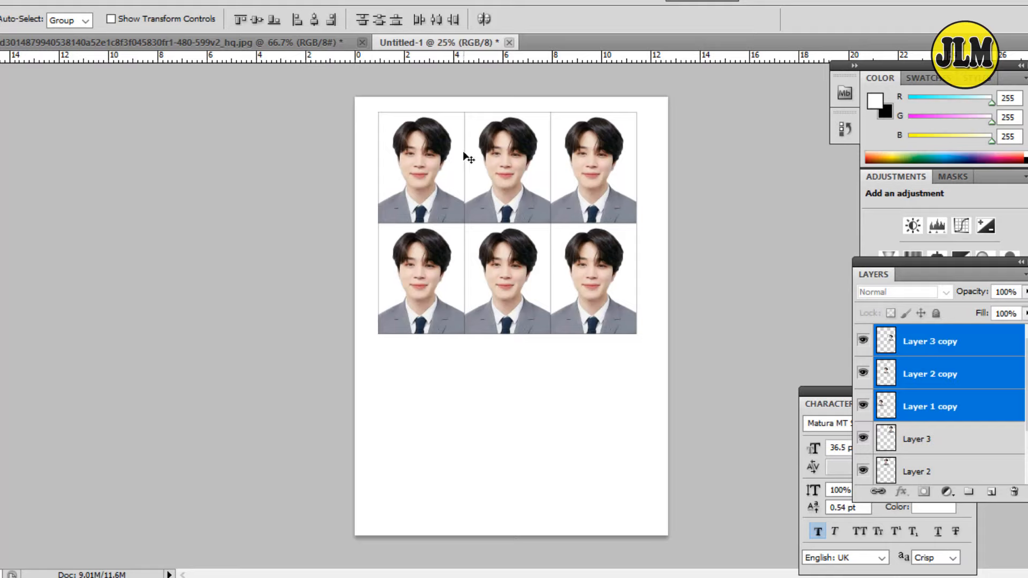
Step: Switch to the portrait document and step back through its history to the borderless square 2x2 inch photo
left_click(267, 42)
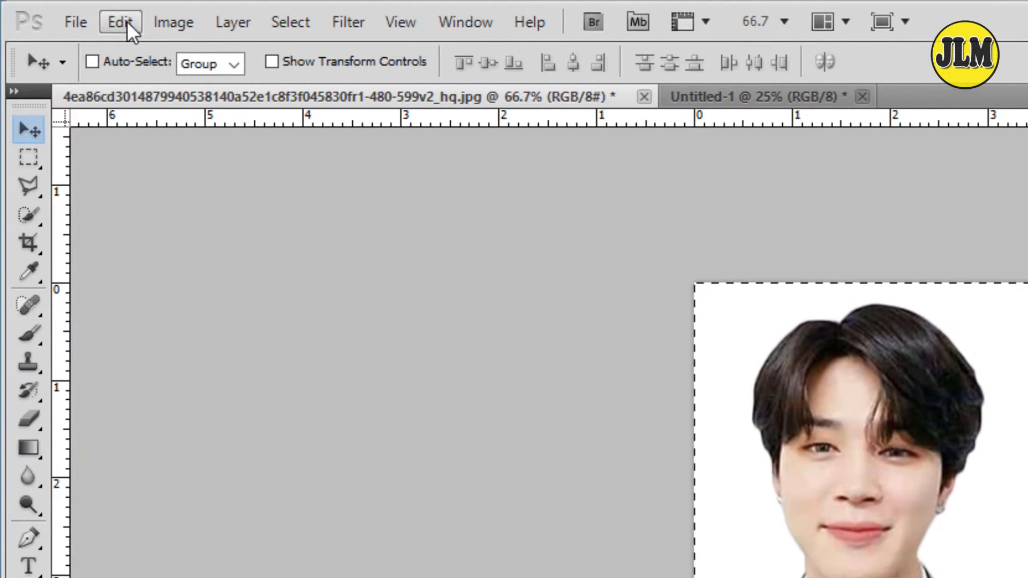
left_click(127, 21)
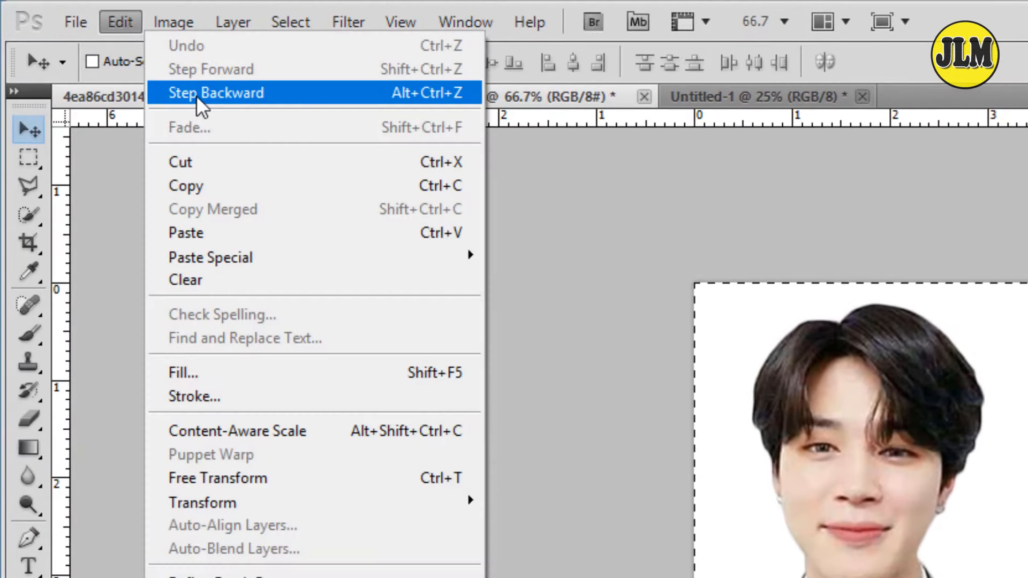
left_click(196, 95)
left_click(118, 27)
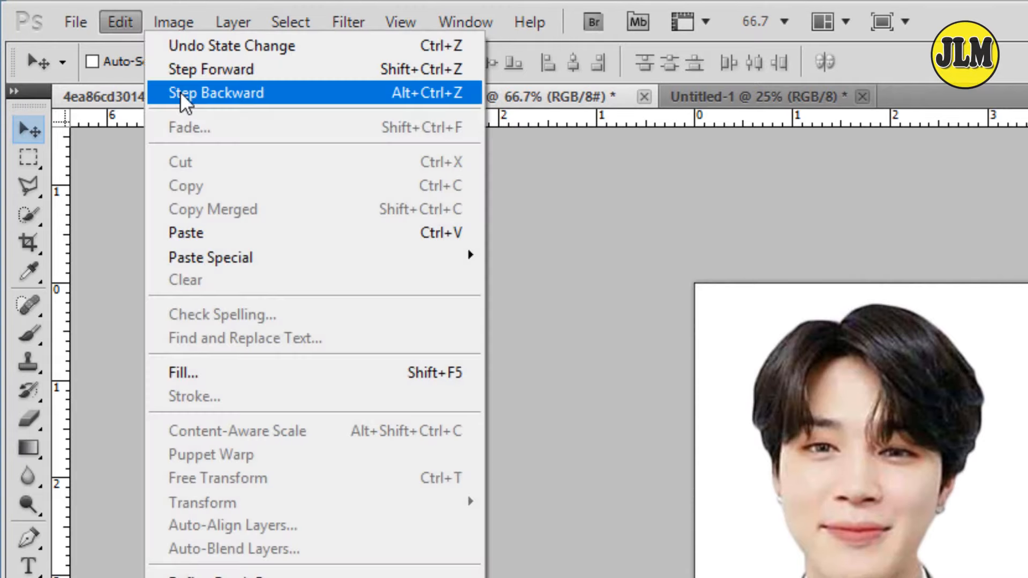
left_click(184, 98)
left_click(120, 22)
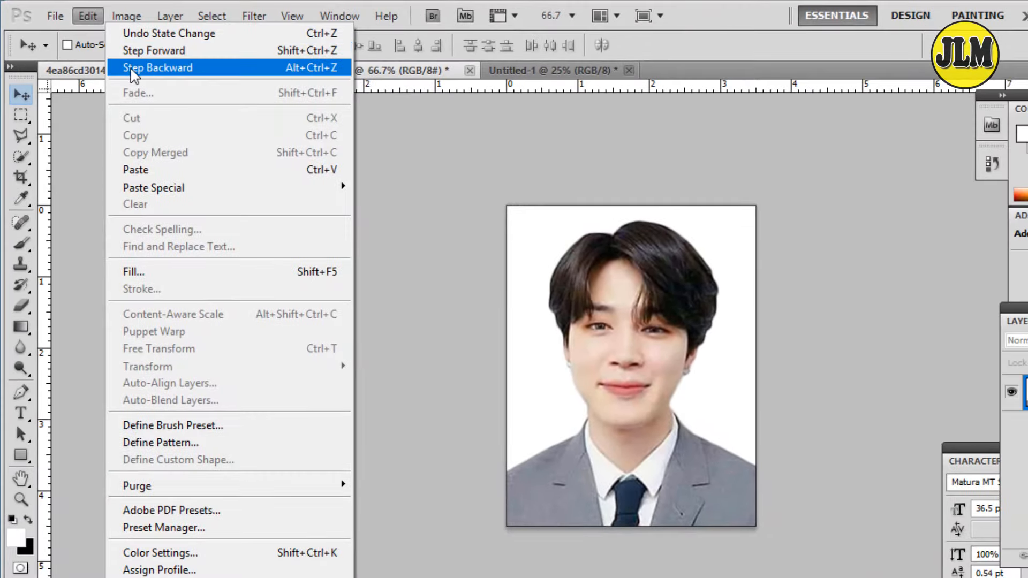
left_click(132, 67)
left_click(86, 16)
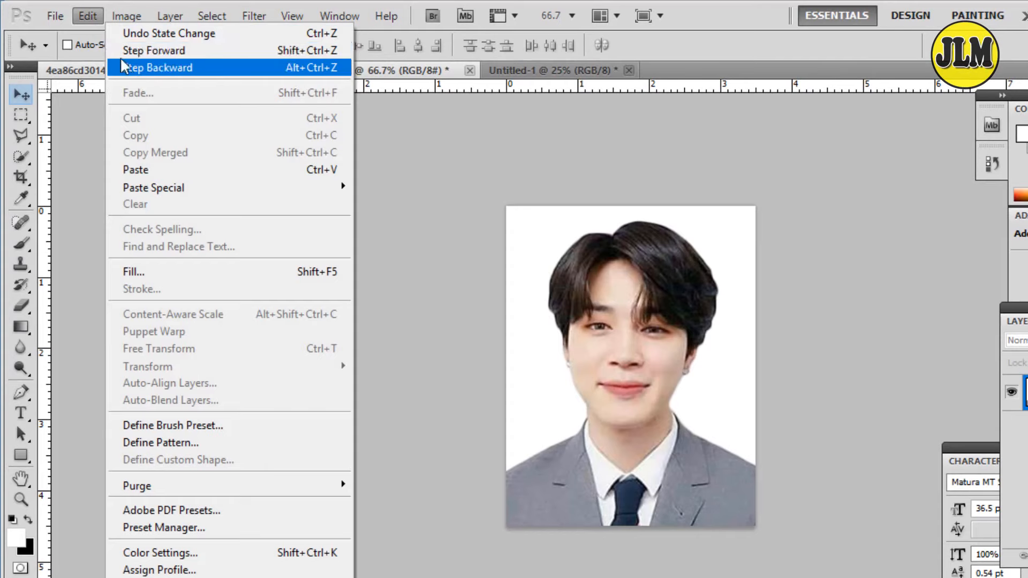
left_click(120, 67)
left_click(79, 17)
left_click(560, 141)
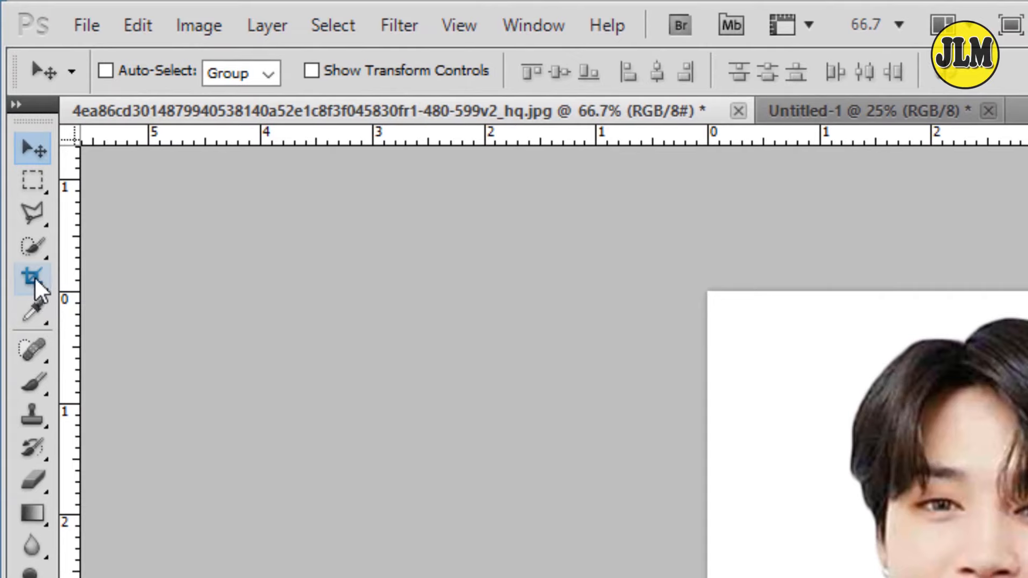
Step: Enlarge the square portrait's canvas to 602 by 602 pixels around the centre with a black extension colour for a thin border
left_click(201, 33)
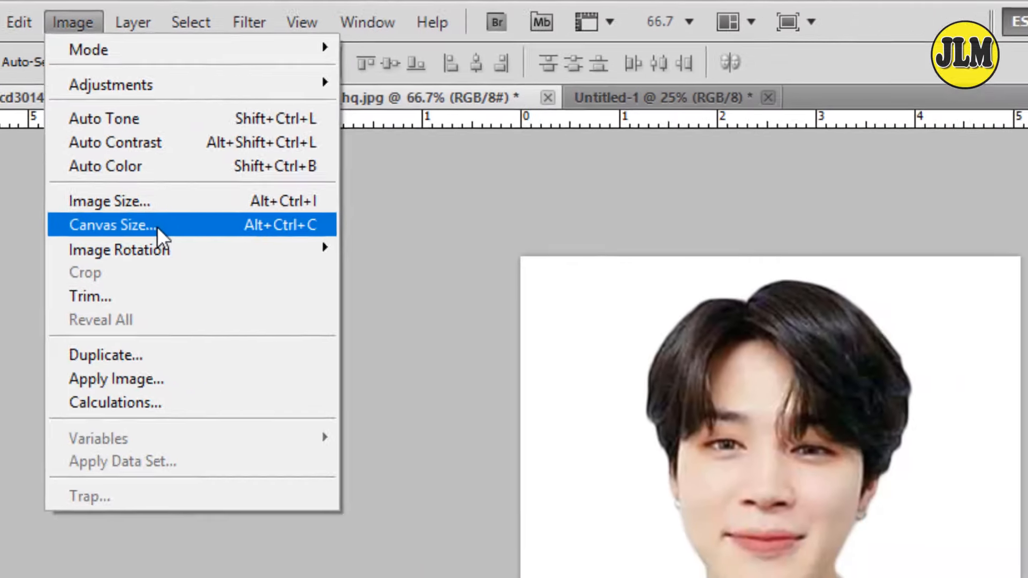
left_click(296, 262)
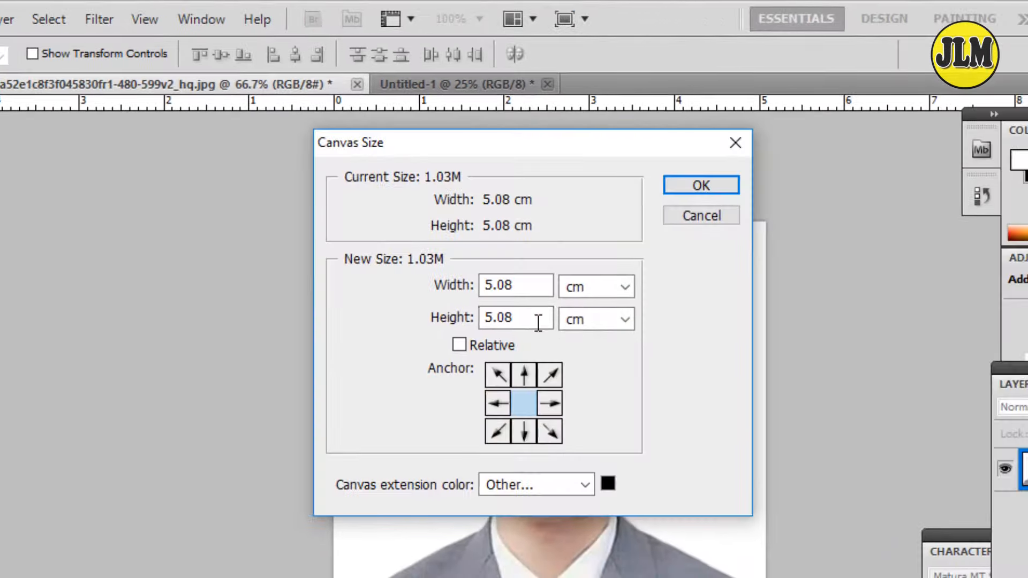
left_click(615, 283)
left_click(601, 320)
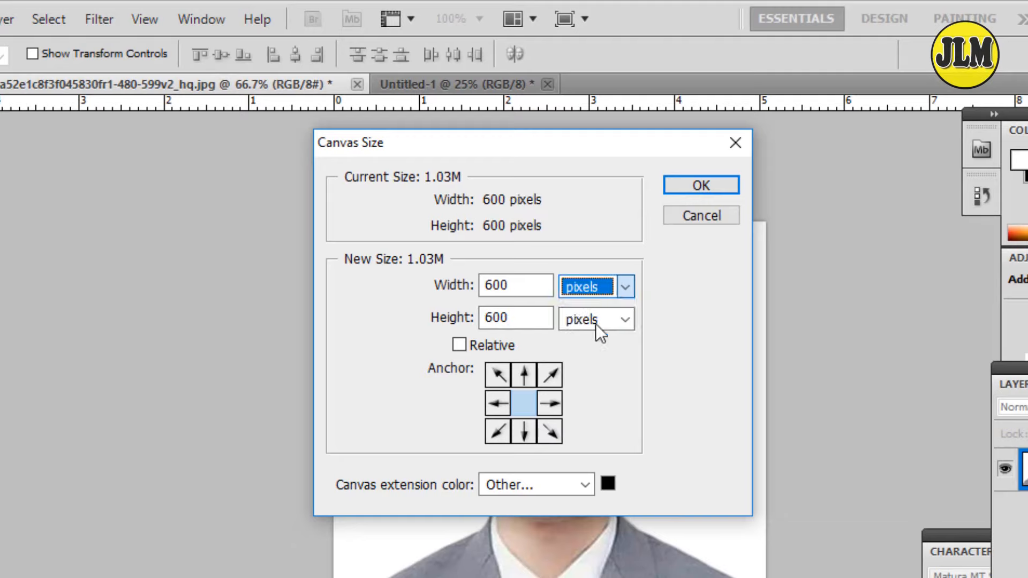
left_click(536, 286)
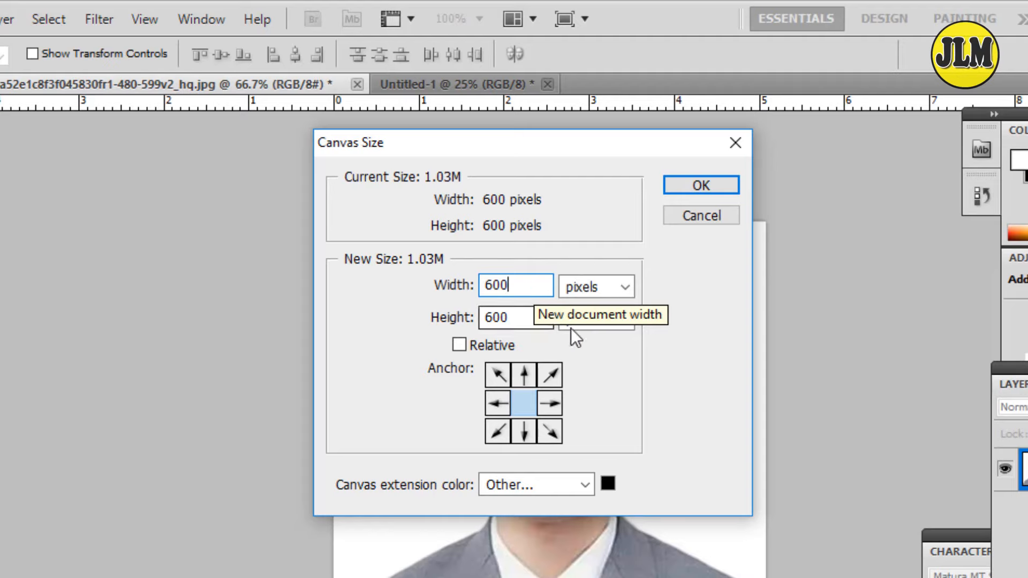
key("BackSpace")
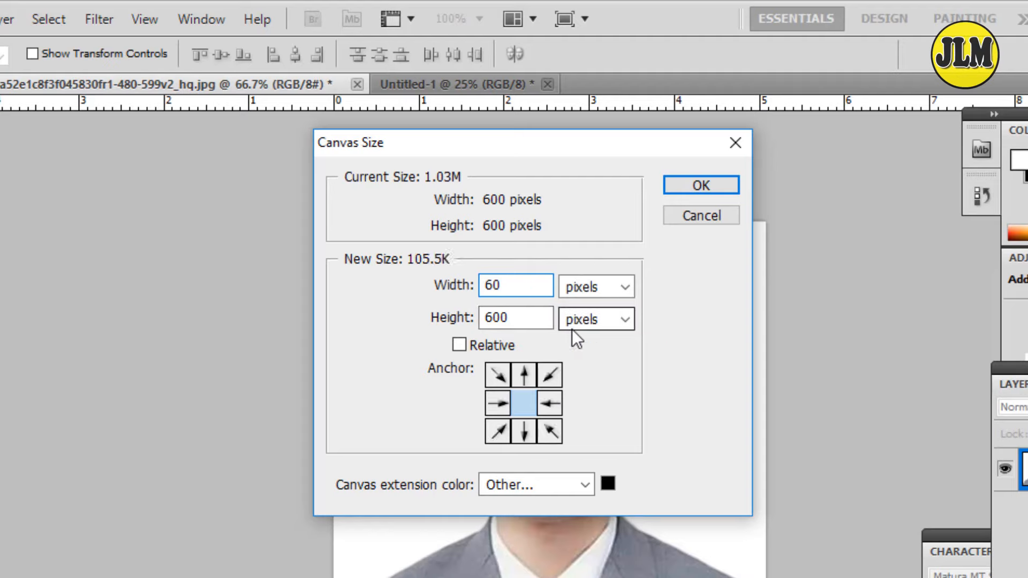
type("2")
left_click(532, 319)
key("BackSpace")
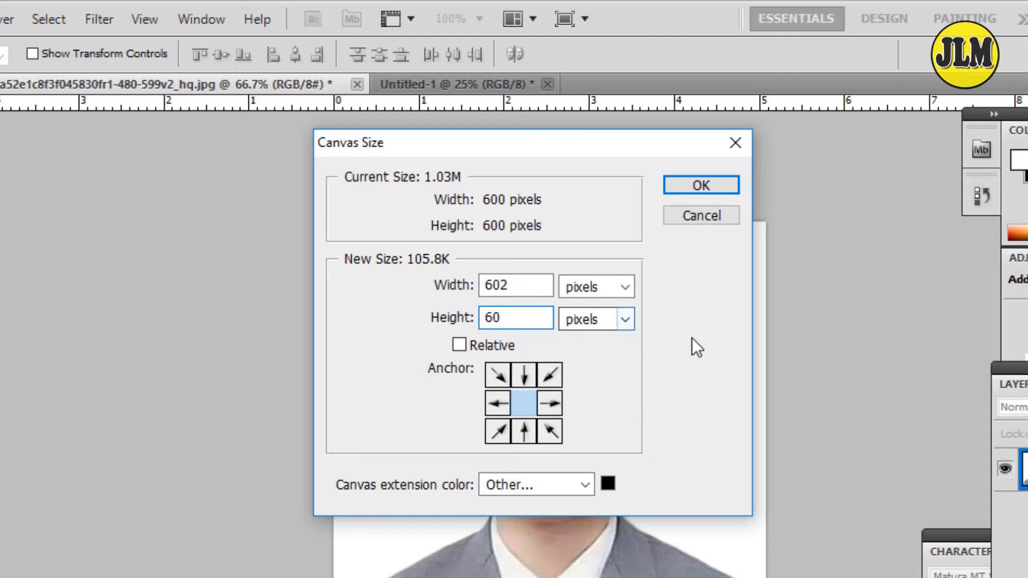
type("2")
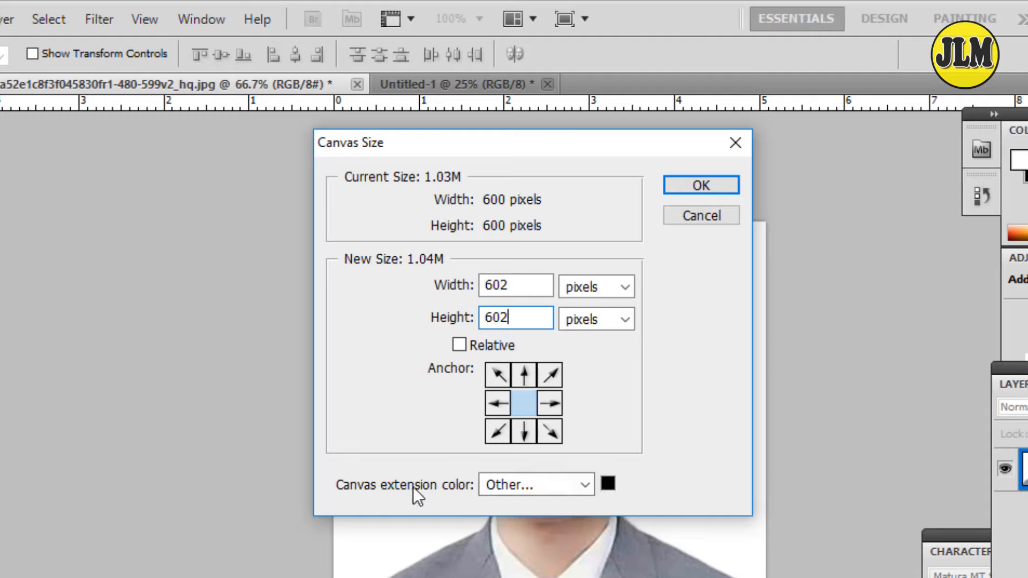
left_click(607, 485)
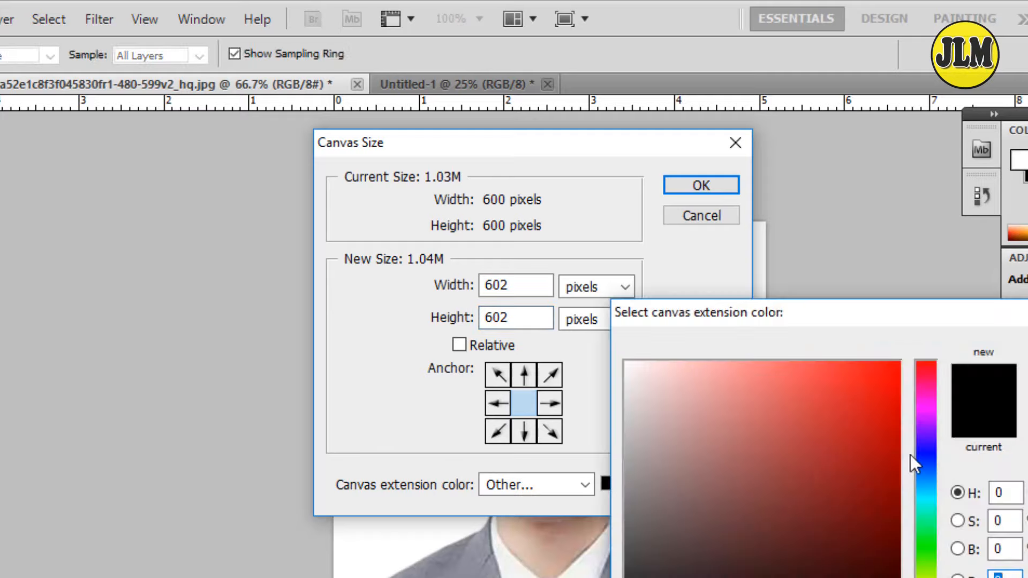
key("Return")
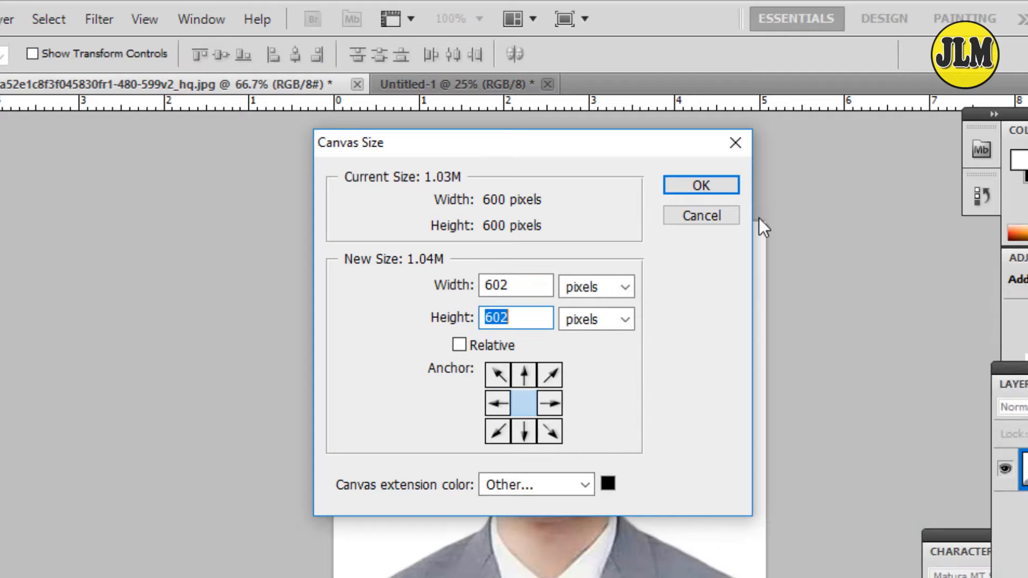
left_click(719, 187)
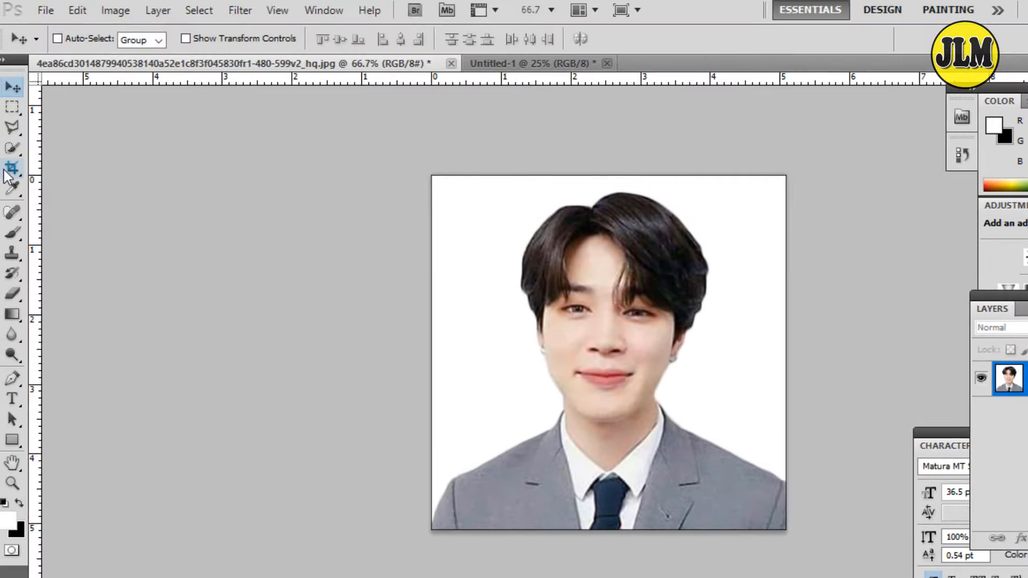
Step: Crop the full area of the square portrait to a width of 1 in and a height of 1 in
left_click(20, 172)
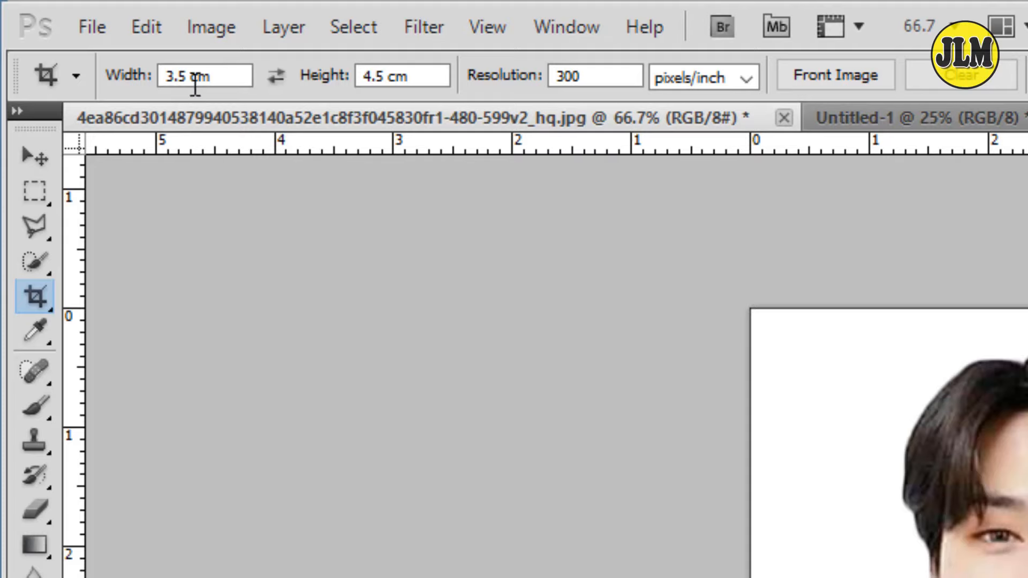
left_click(241, 75)
left_click_drag(206, 78, 130, 91)
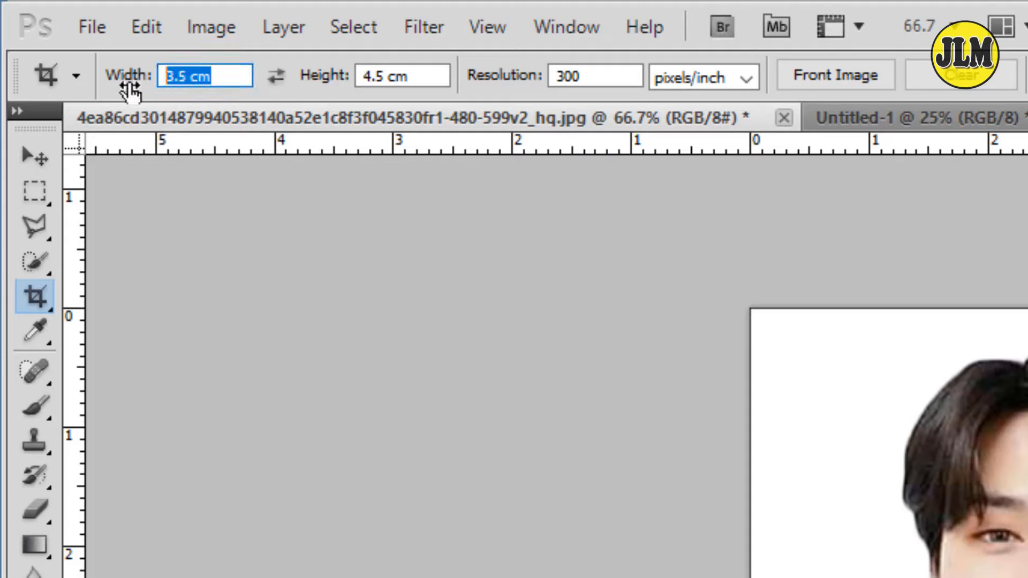
type("1")
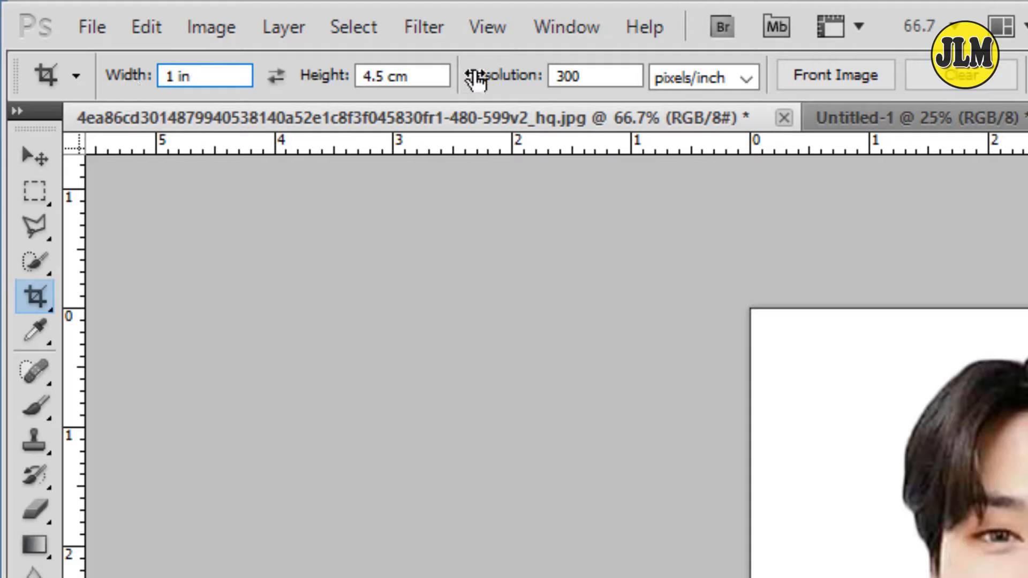
left_click(425, 80)
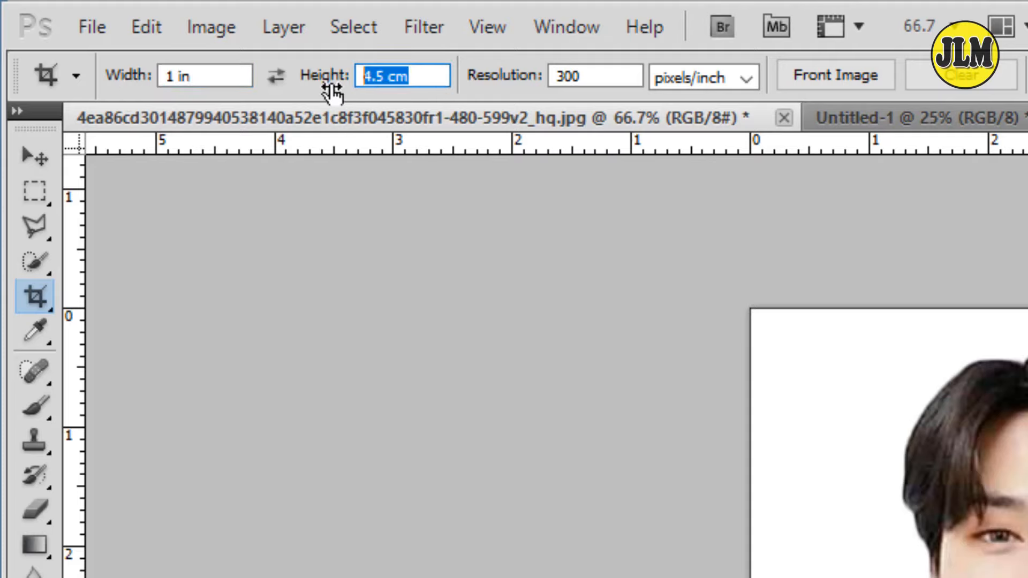
key("BackSpace")
type("1 ")
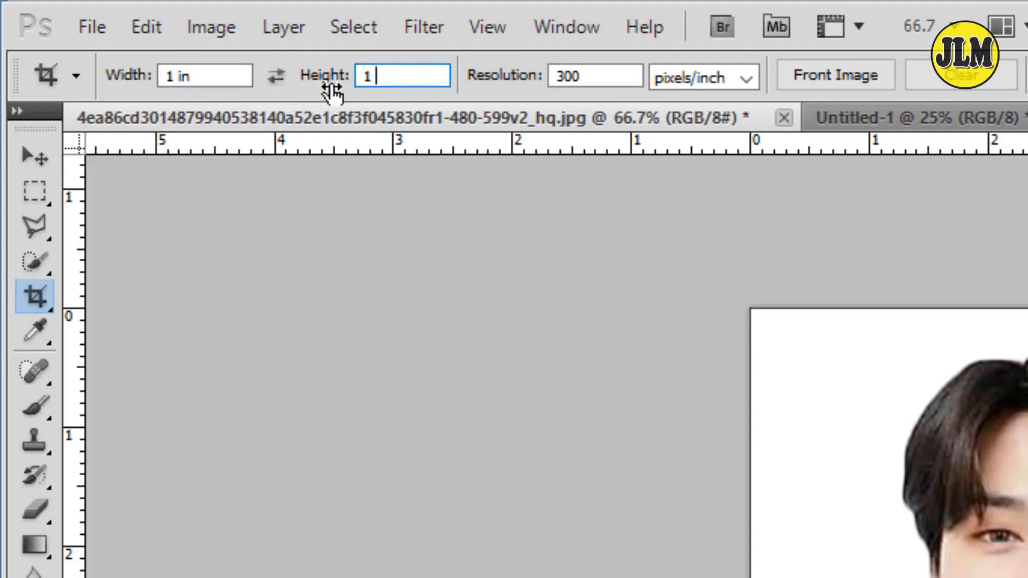
type("in")
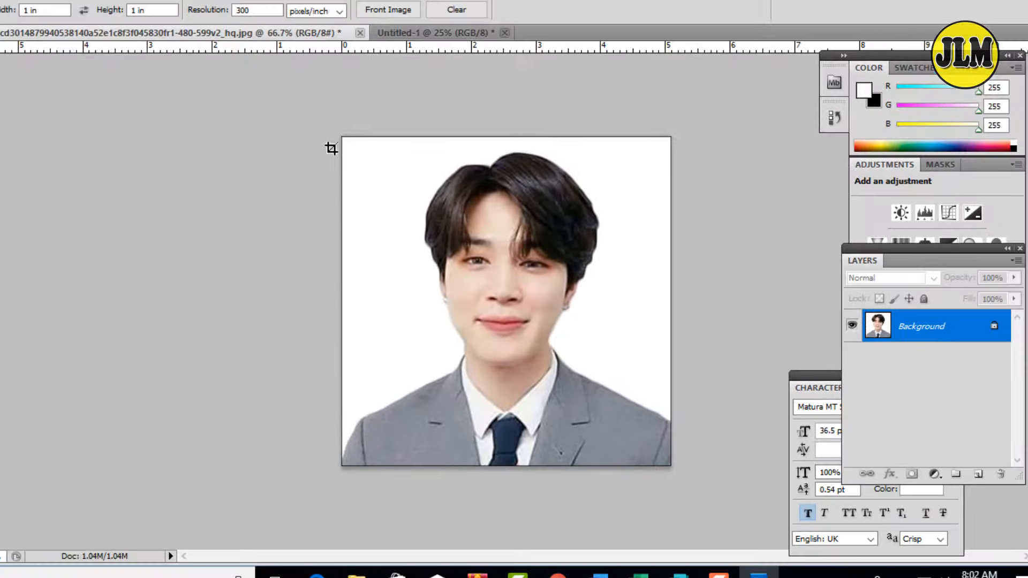
left_click_drag(343, 138, 680, 465)
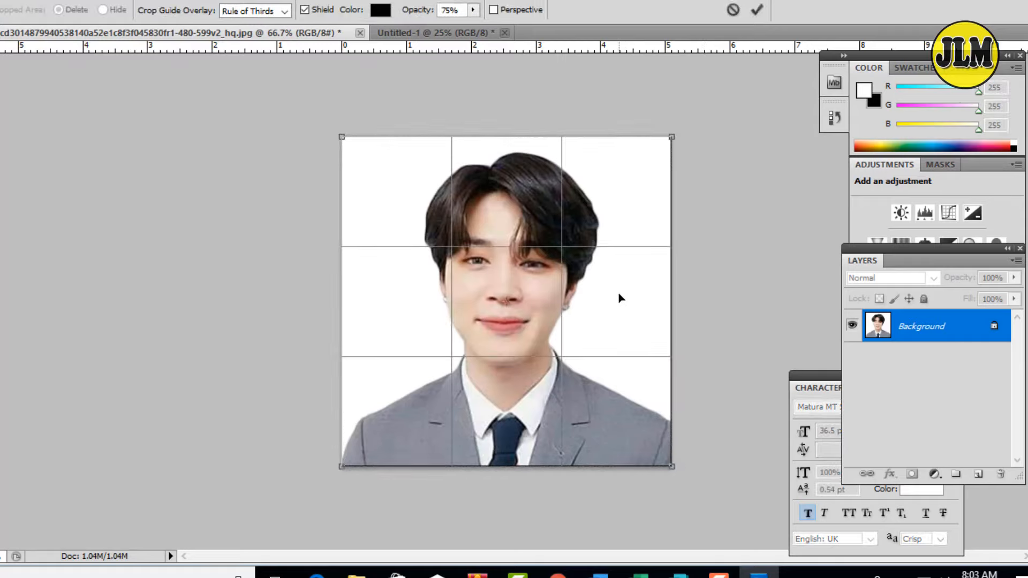
key("Return")
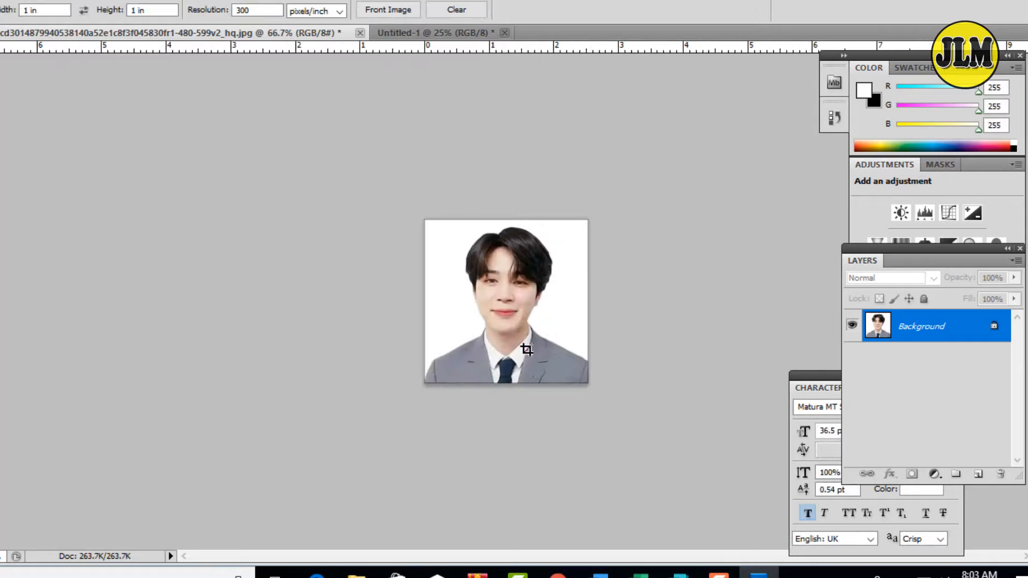
Step: Copy the entire 1x1 inch photo and paste it into the Untitled-1 sheet
left_click(30, 10)
key("ctrl+a")
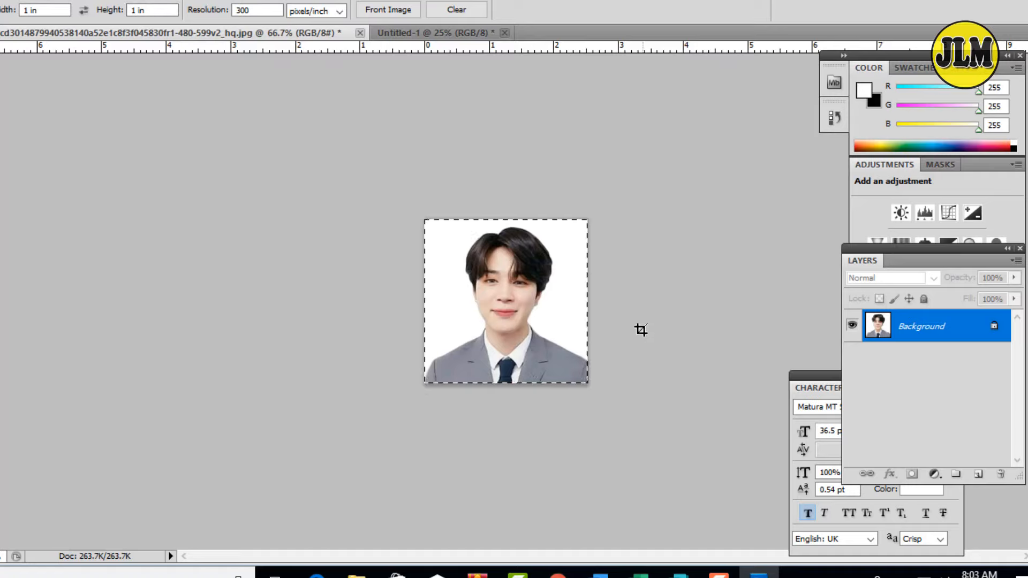
left_click(448, 34)
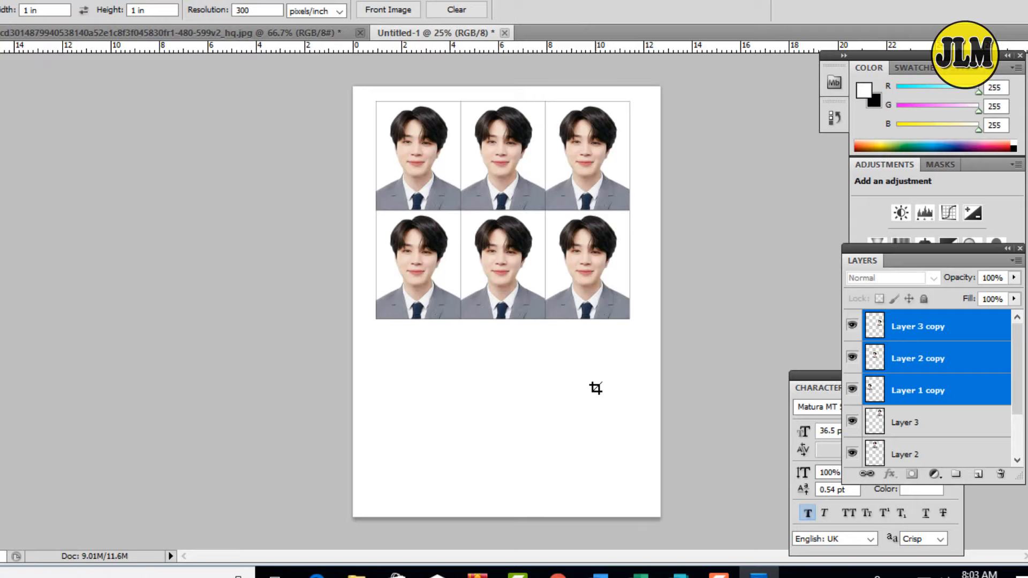
key("ctrl+v")
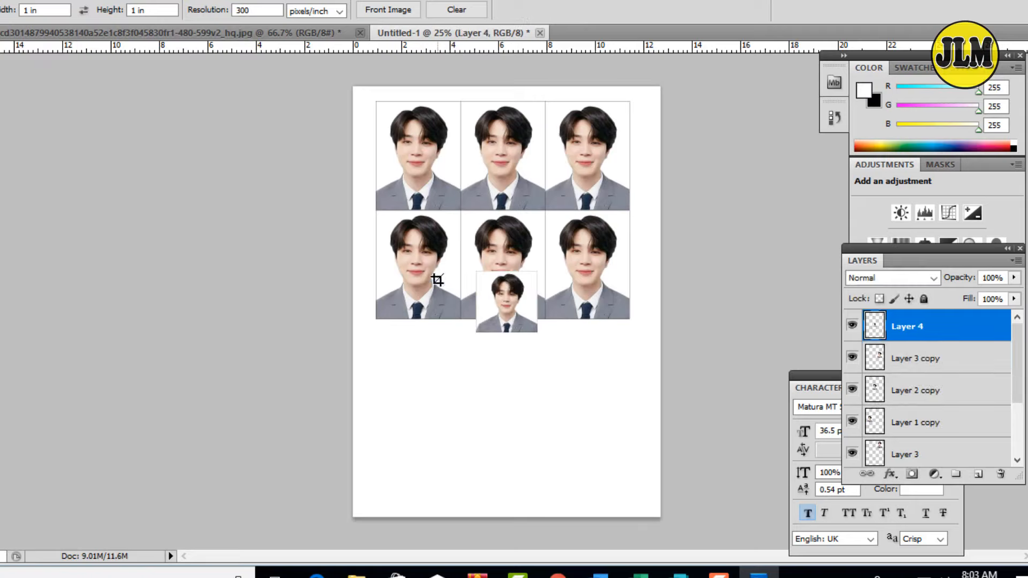
Step: Place the pasted 1x1 photo beneath the second row, flush with its left edge, and paste another copy directly beside it
key("v")
left_click_drag(508, 298, 382, 328)
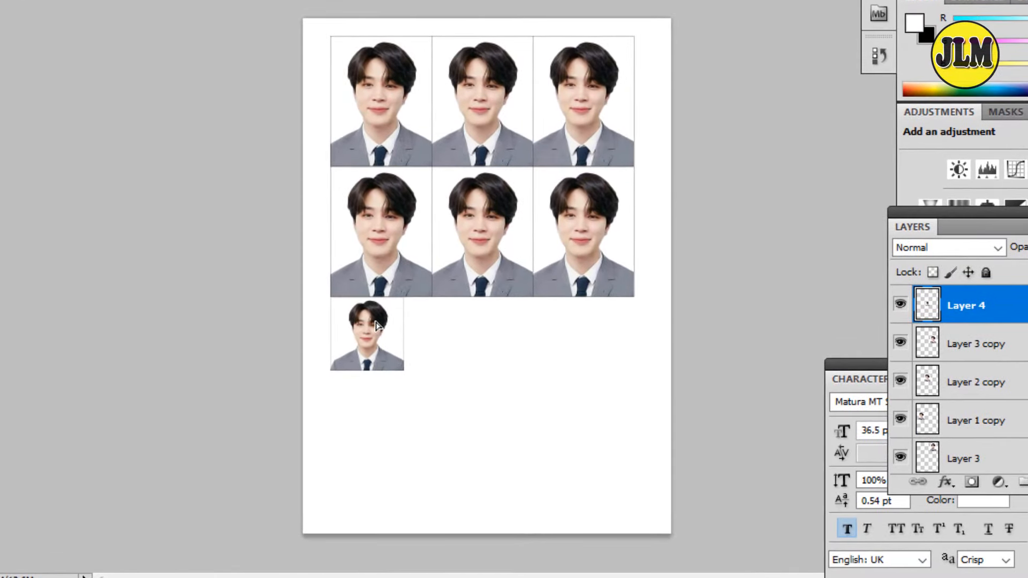
key("ctrl+v")
left_click_drag(500, 265, 454, 323)
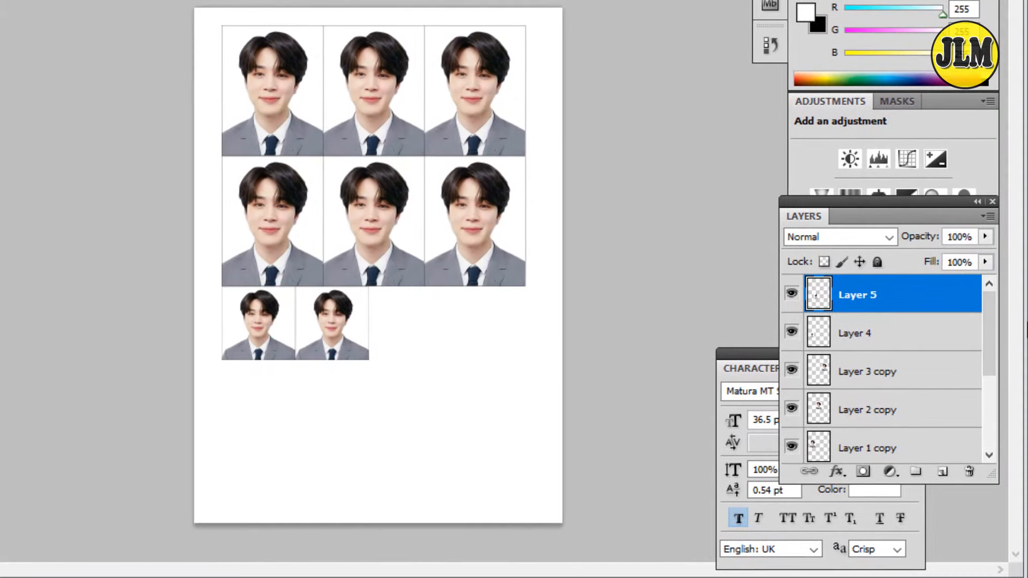
Step: Duplicate the two 1x1 photo layers together and place the copies to their right, making a row of four
left_click(900, 335, "shift")
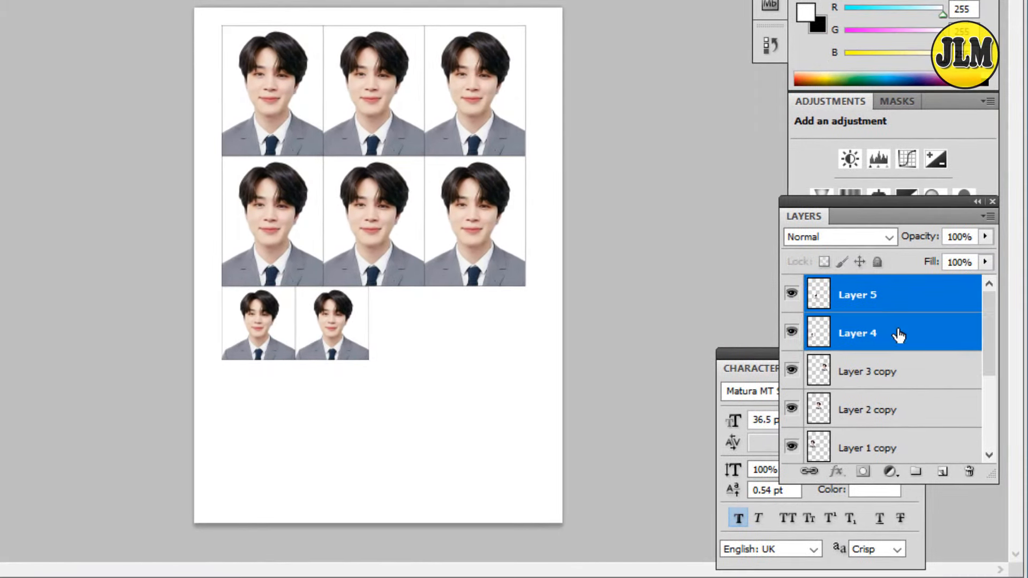
right_click(899, 334)
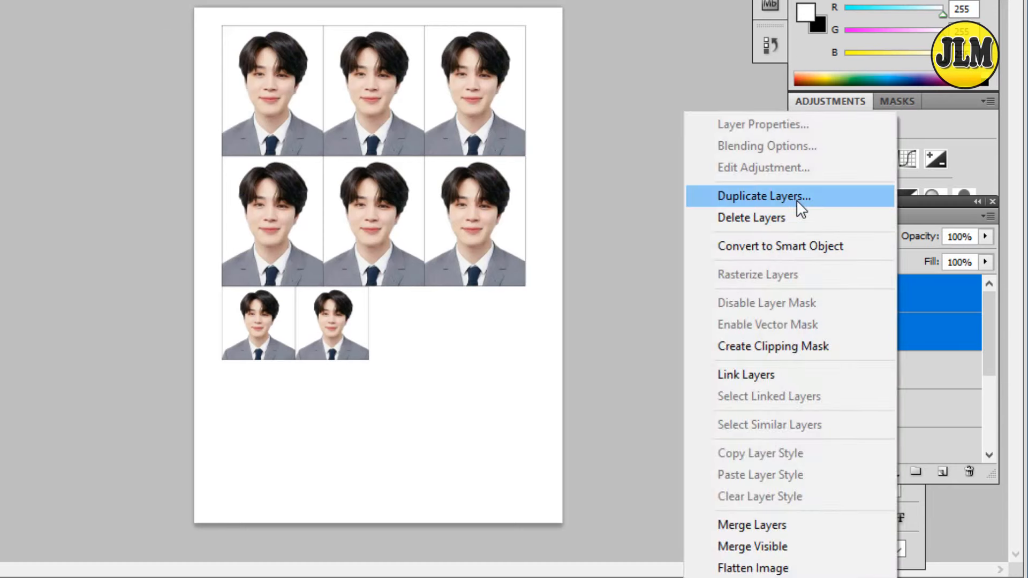
left_click(796, 200)
left_click(537, 91)
left_click_drag(332, 328, 479, 326)
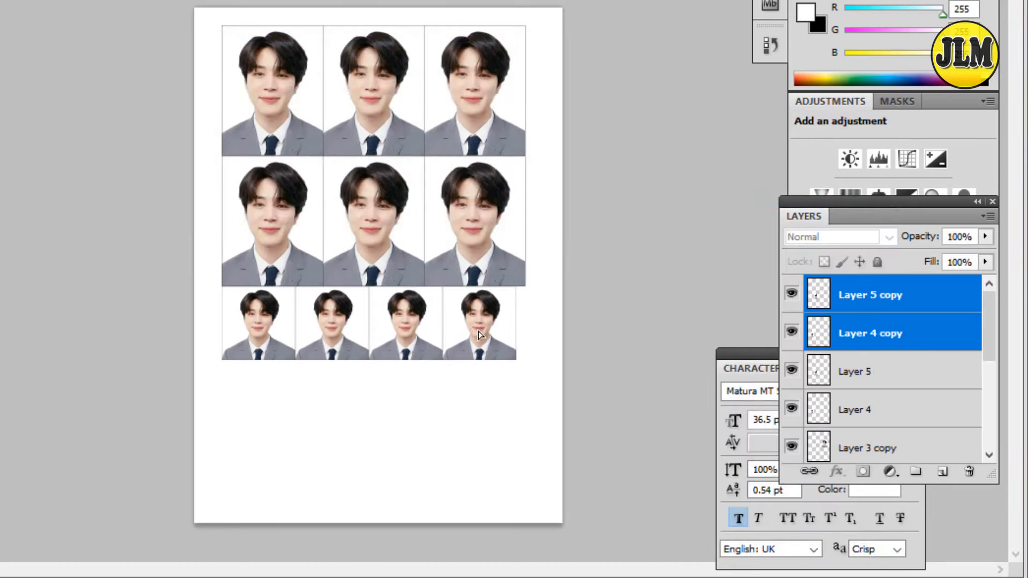
Step: Duplicate all four 1x1 photo layers and place the copies as another row directly beneath the first small row
left_click(893, 378, "shift")
left_click(885, 410, "shift")
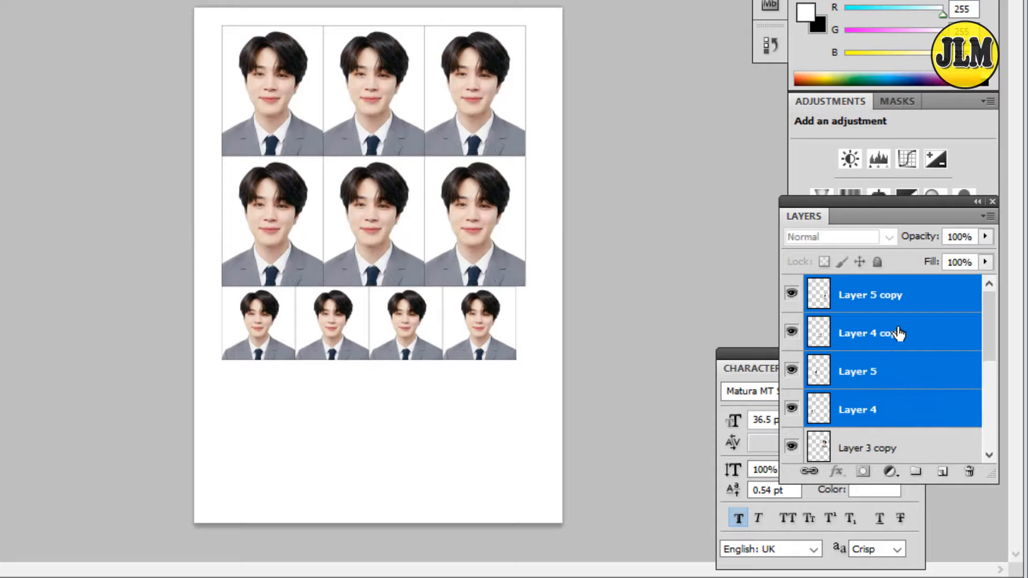
right_click(916, 298)
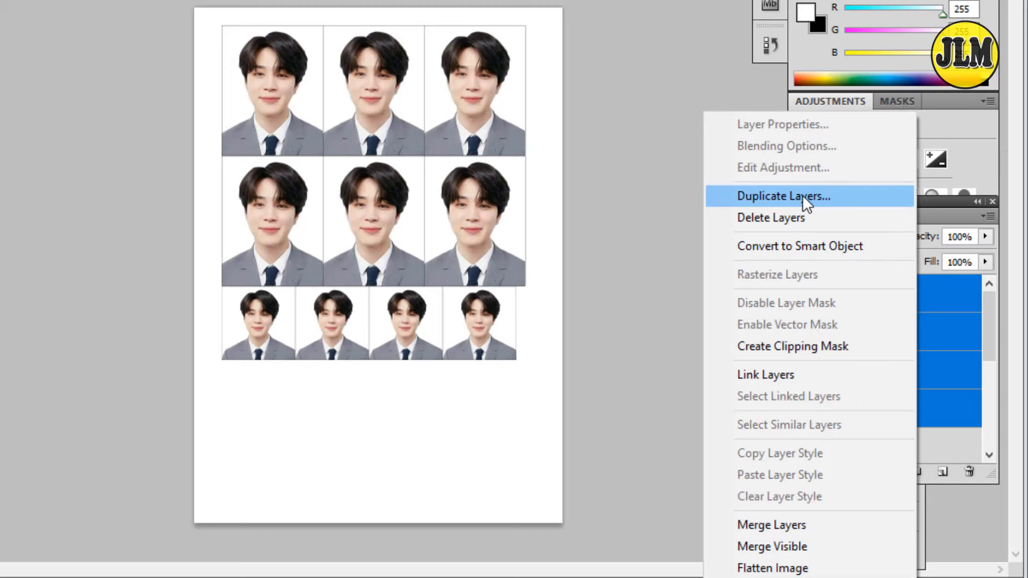
left_click(802, 195)
left_click(535, 88)
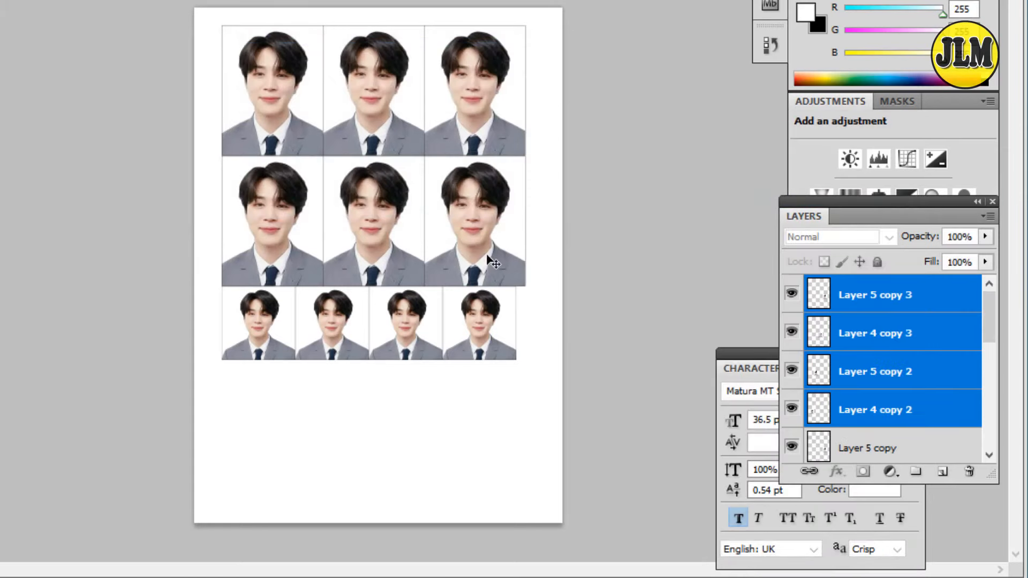
left_click_drag(481, 327, 479, 395)
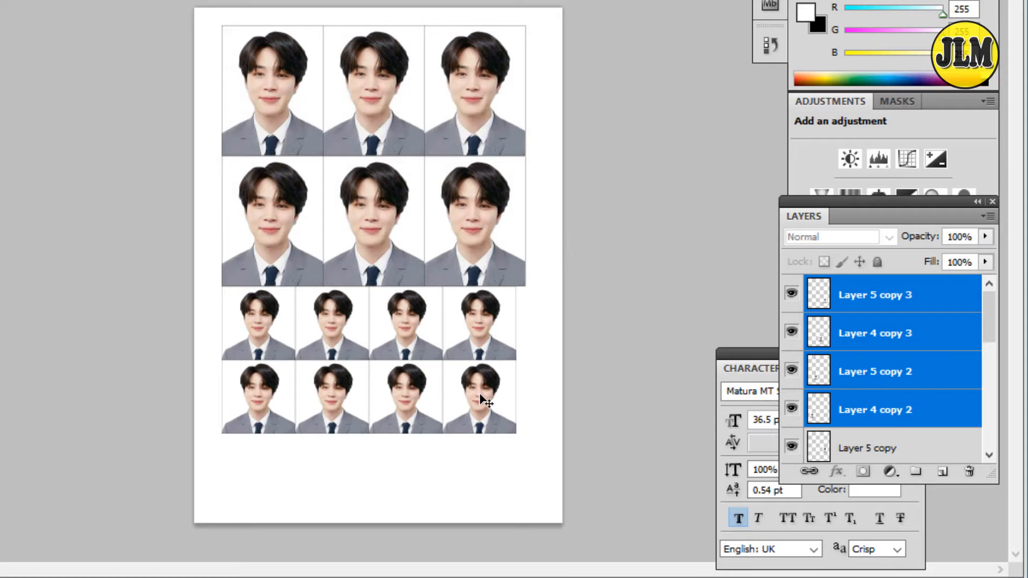